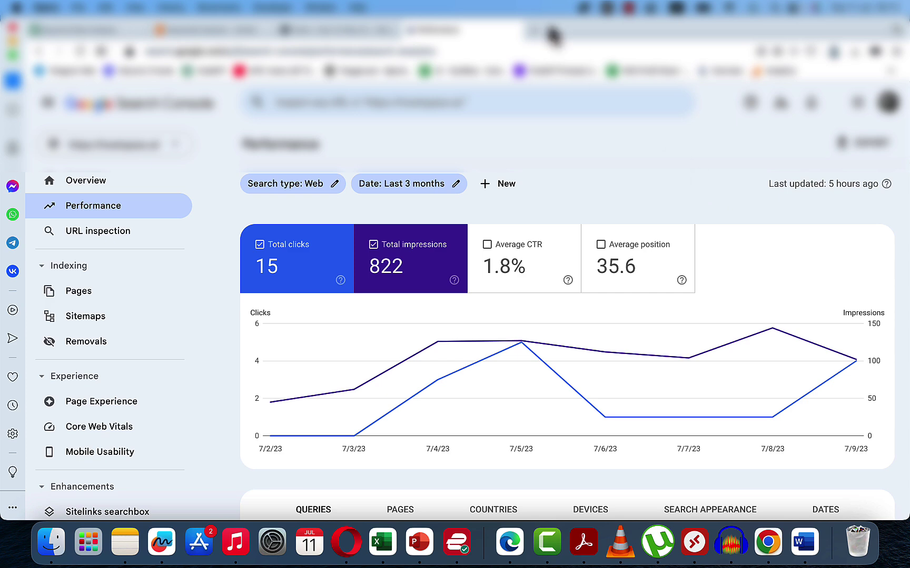
Step: Switch from the Search Console Performance report to the WordPress list of 116 published posts
left_click(325, 34)
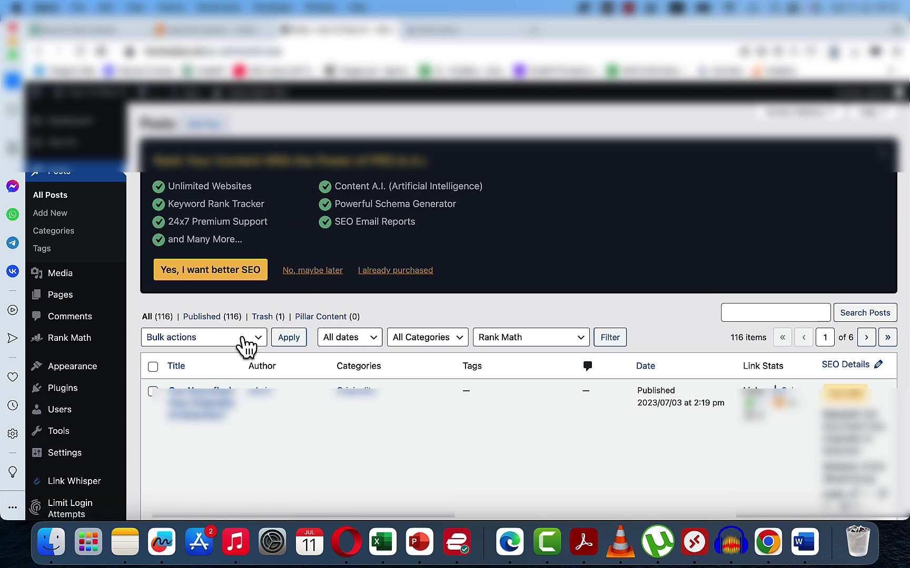
Step: Jump to the last page of posts and back to page one, then return to Search Console Performance
left_click(888, 340)
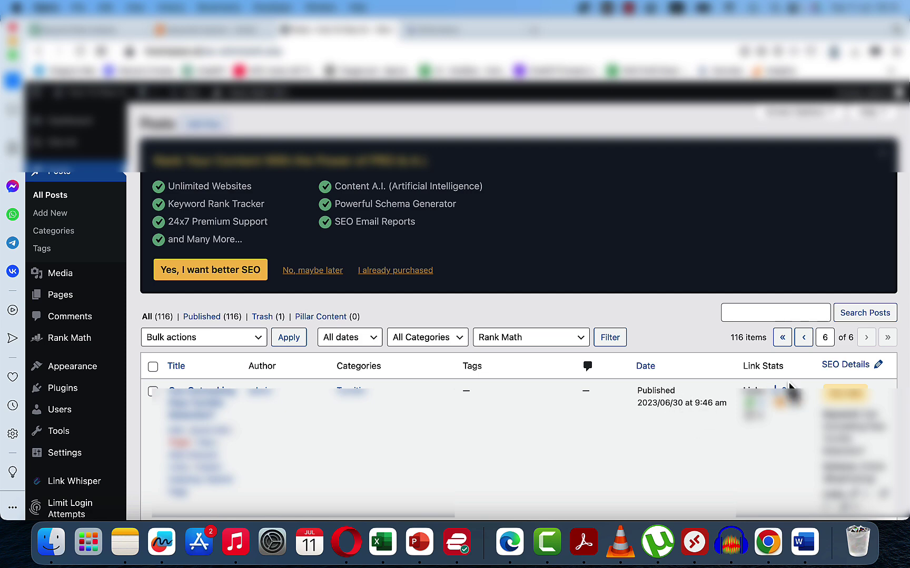
left_click(784, 339)
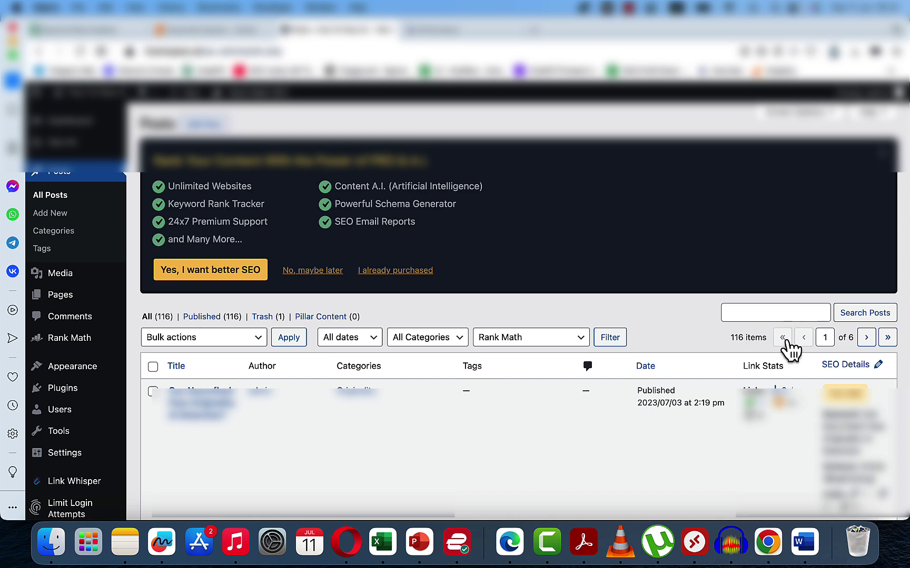
mouse_move(452, 415)
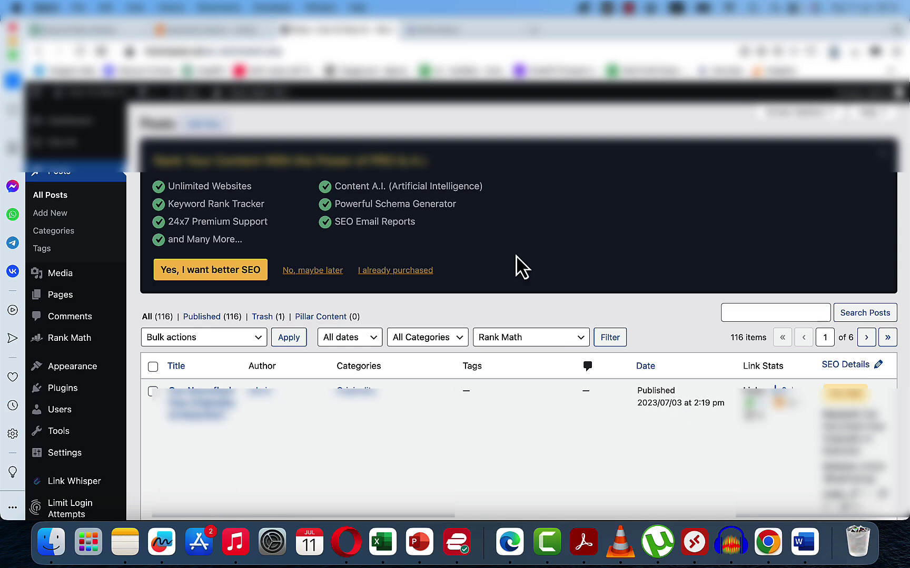
left_click(458, 32)
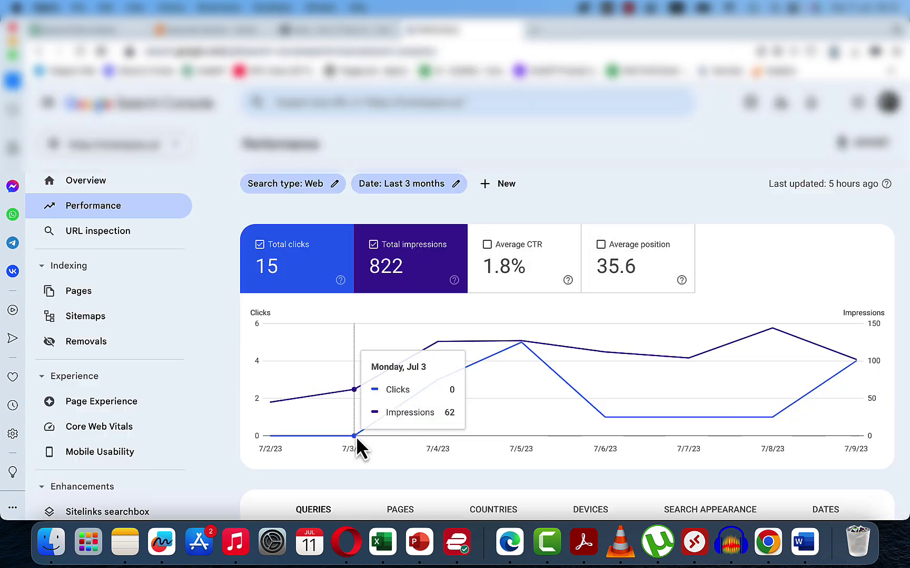
Step: Read the Jul 3 and Jul 4 clicks and impressions on the chart, then bring up the Freeform SEO board
mouse_move(453, 386)
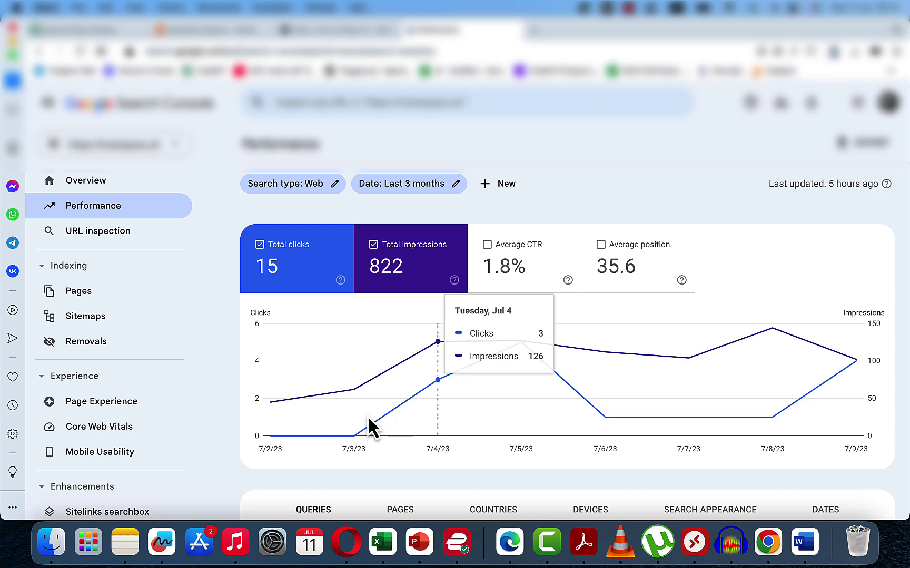
left_click(161, 541)
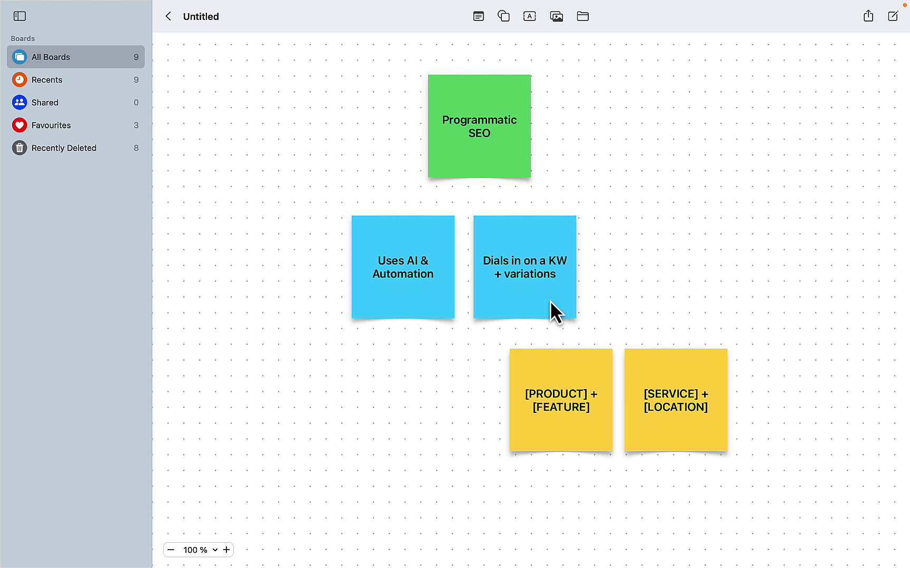
Step: Select the 'KW + variations', [PRODUCT] + [FEATURE] and [SERVICE] + [LOCATION] sticky notes in turn
left_click(535, 298)
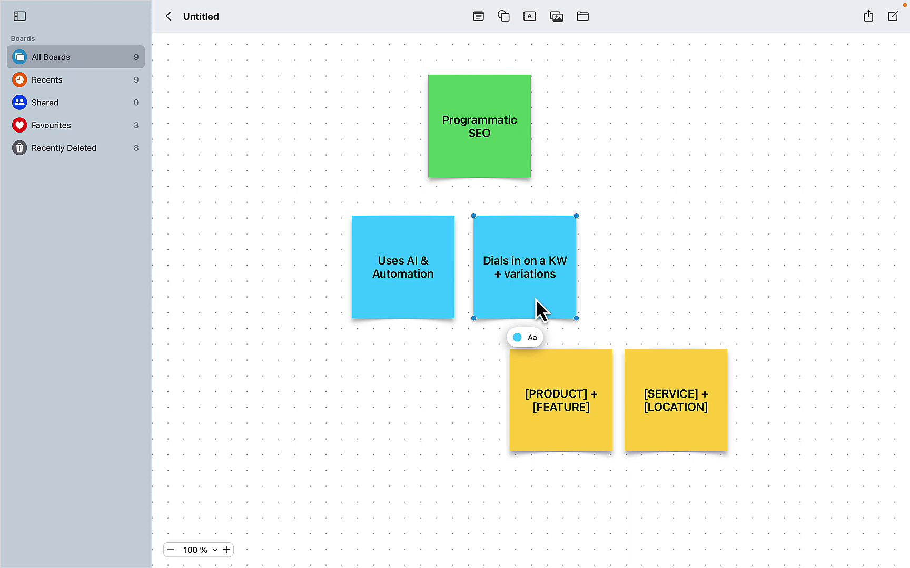
left_click(689, 298)
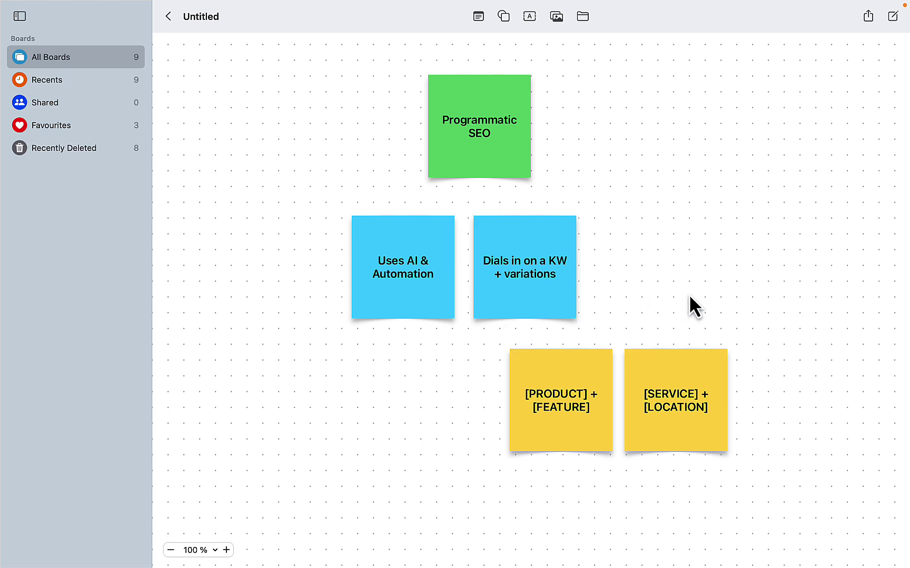
scroll(690, 298, "down", 3)
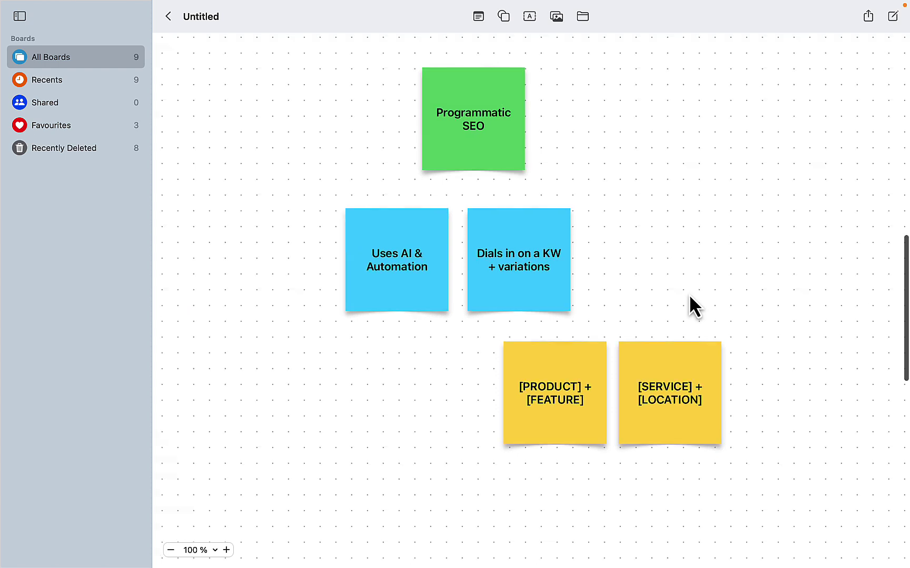
left_click(580, 362)
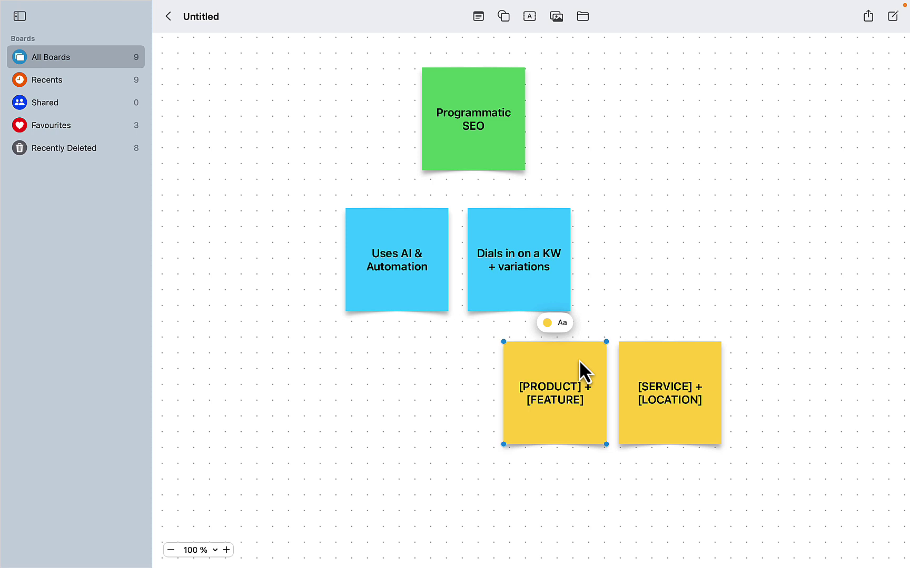
left_click(704, 366)
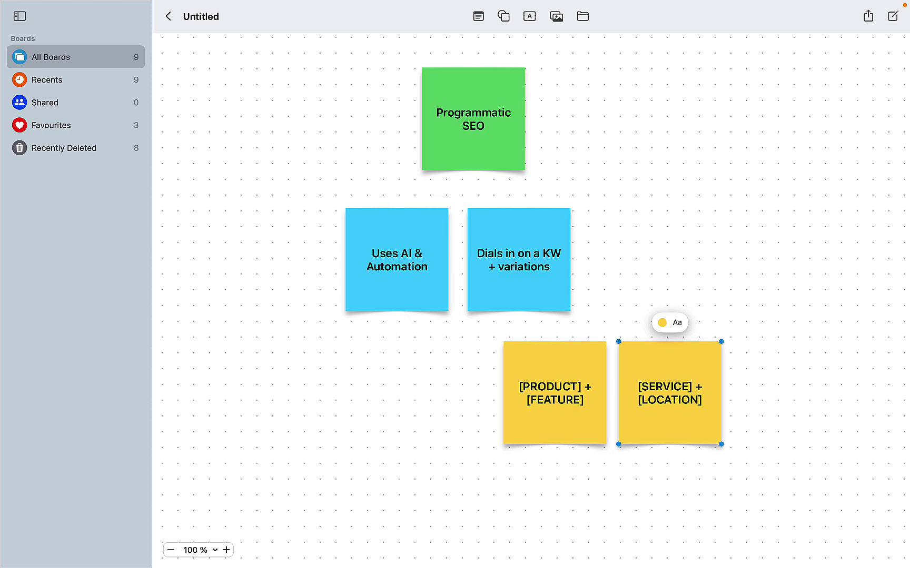
Step: Search Ahrefs Keywords Explorer for 'does clickfunnels' and scroll the 459 matching terms
mouse_move(420, 562)
left_click(347, 562)
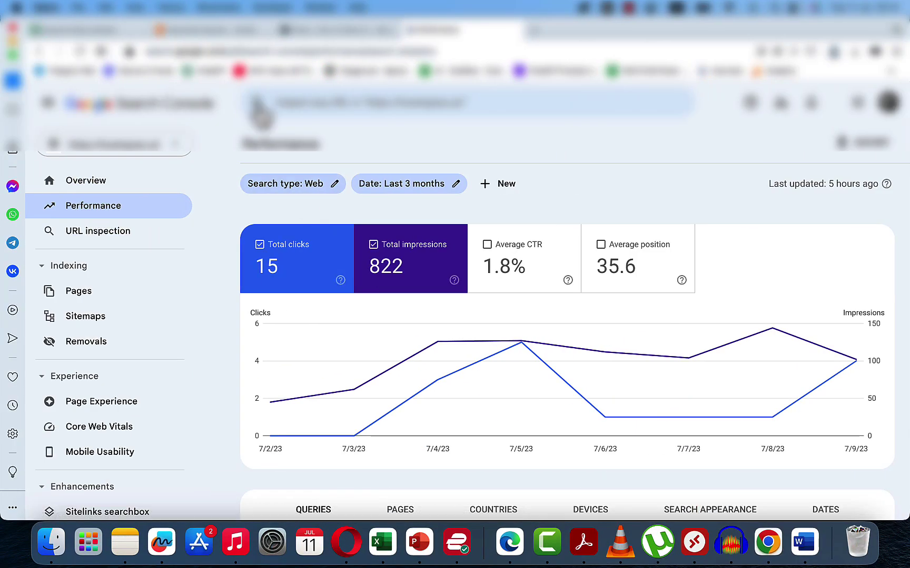
left_click(204, 31)
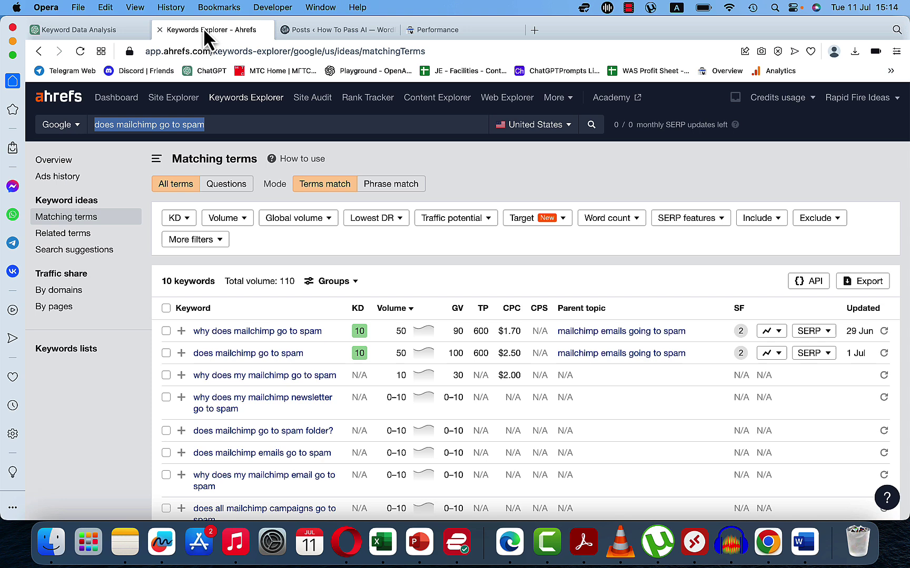
left_click_drag(214, 124, 161, 125)
key("BackSpace")
key("BackSpace")
key("BackSpace")
key("BackSpace")
key("BackSpace")
key("BackSpace")
key("BackSpace")
key("BackSpace")
key("BackSpace")
key("BackSpace")
key("BackSpace")
key("BackSpace")
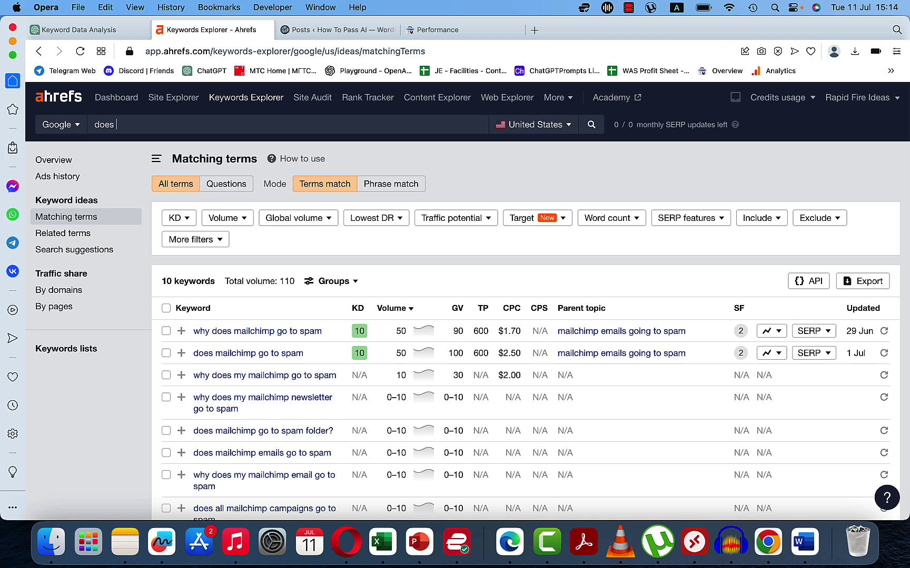
type("C")
key("BackSpace")
type("clickfunnels")
key("Return")
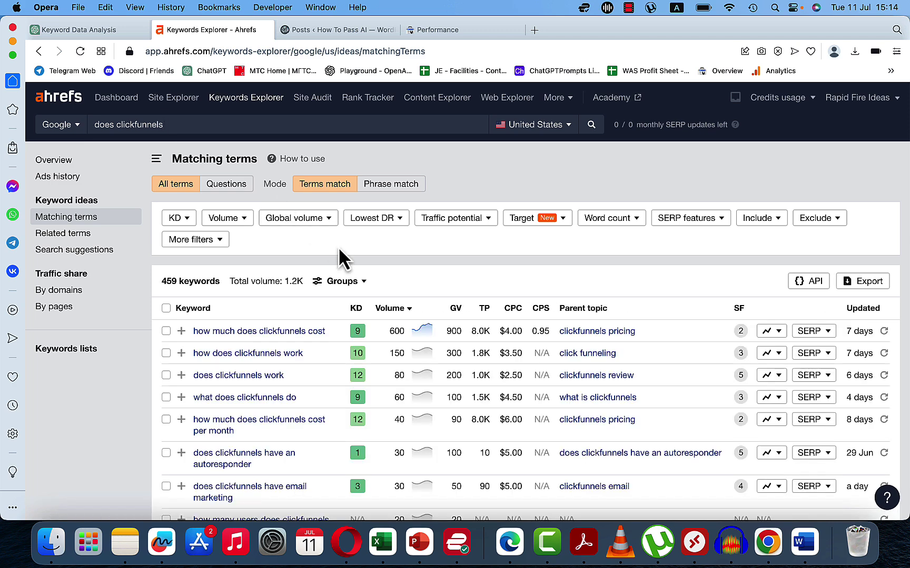
scroll(253, 245, "down", 3)
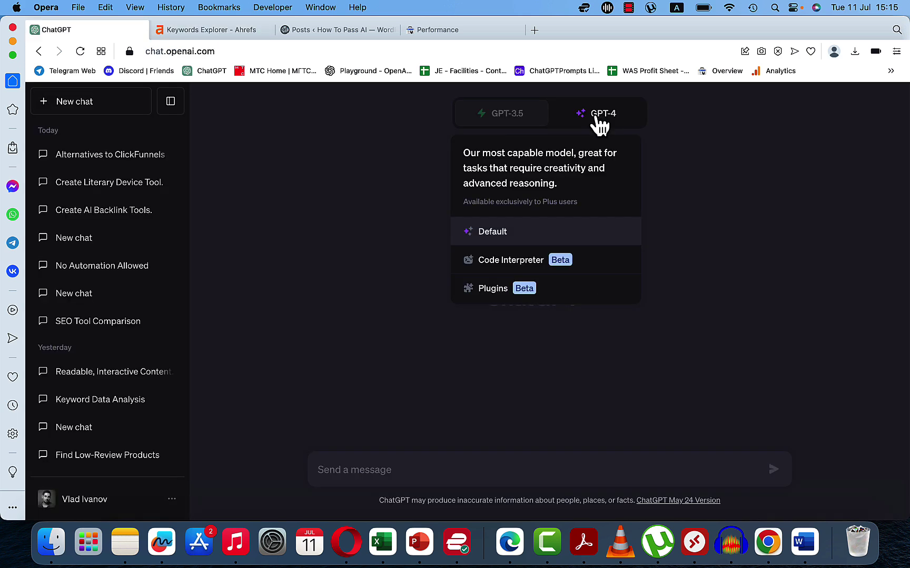
Step: Ask GPT-4 in a new chat to 'list top 20 clickfunnels alternatives' and review the 20 tools returned
left_click(598, 118)
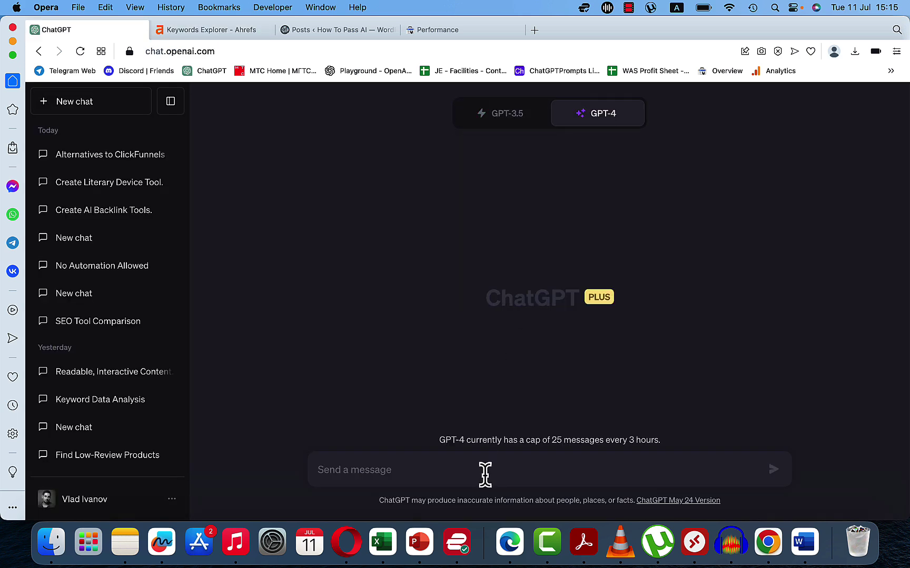
left_click(432, 467)
type("list top 20 cli")
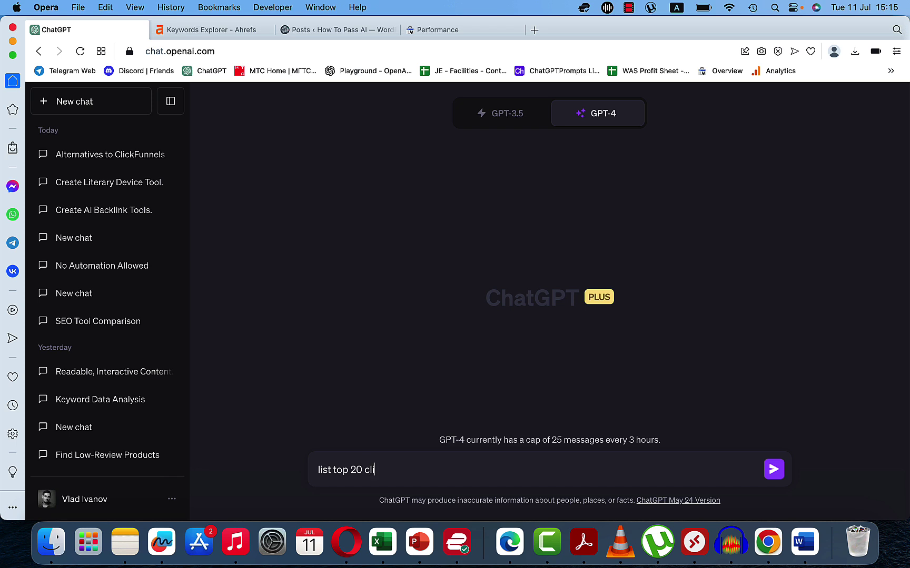
type("kcfunnels alternatives")
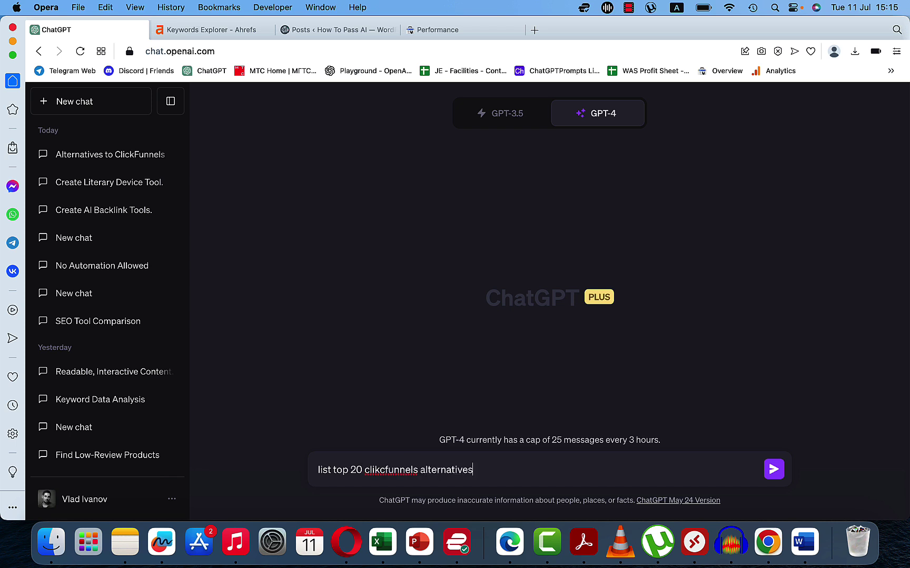
key("Return")
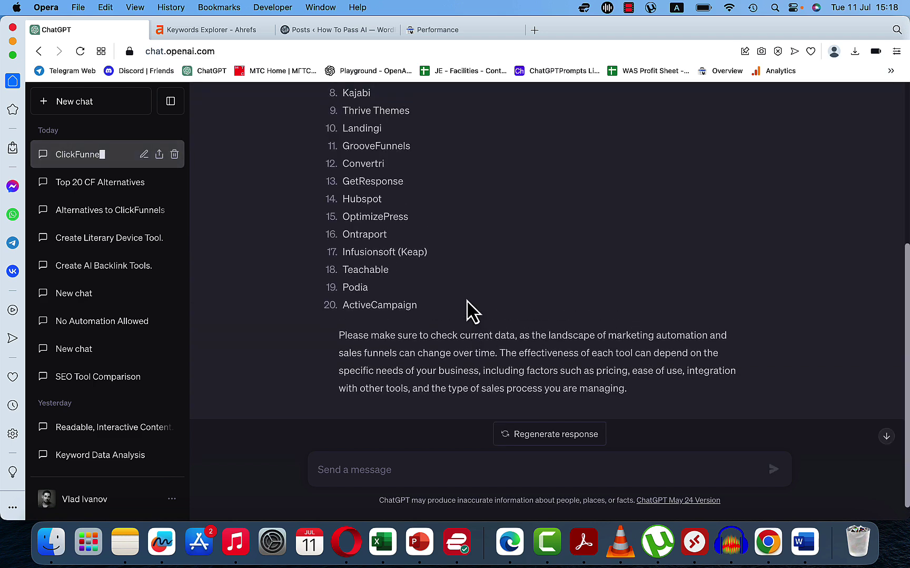
scroll(470, 310, "up", 5)
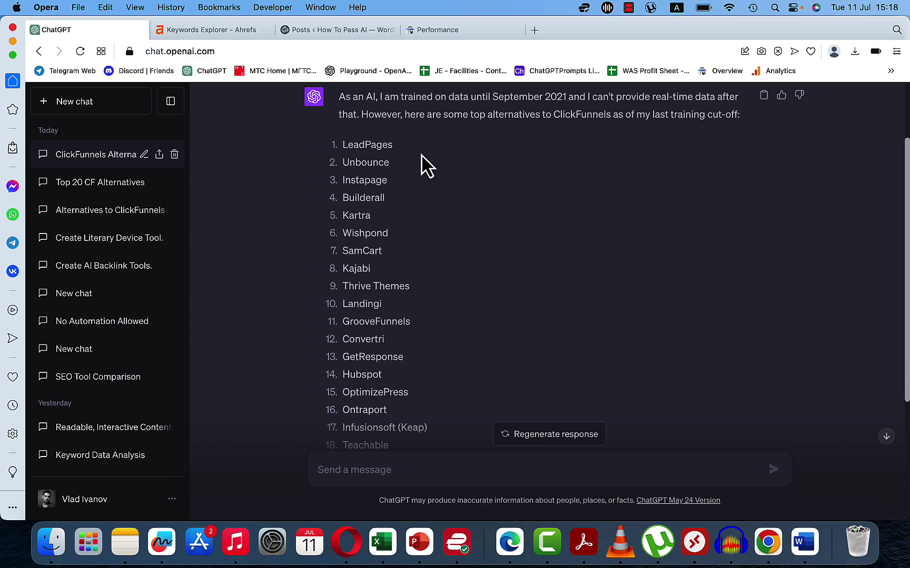
scroll(395, 197, "down", 5)
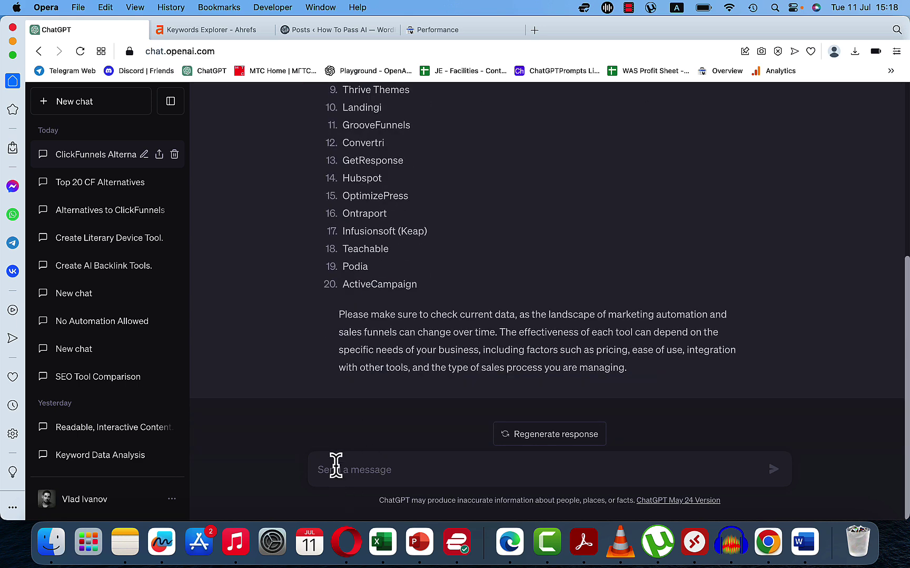
Step: Send the pasted prompt to rephrase all 20 tools as autoresponder questions, checking Ahrefs meanwhile
type("ok, convert the above to \"does [NAME] have an autoresponder\"")
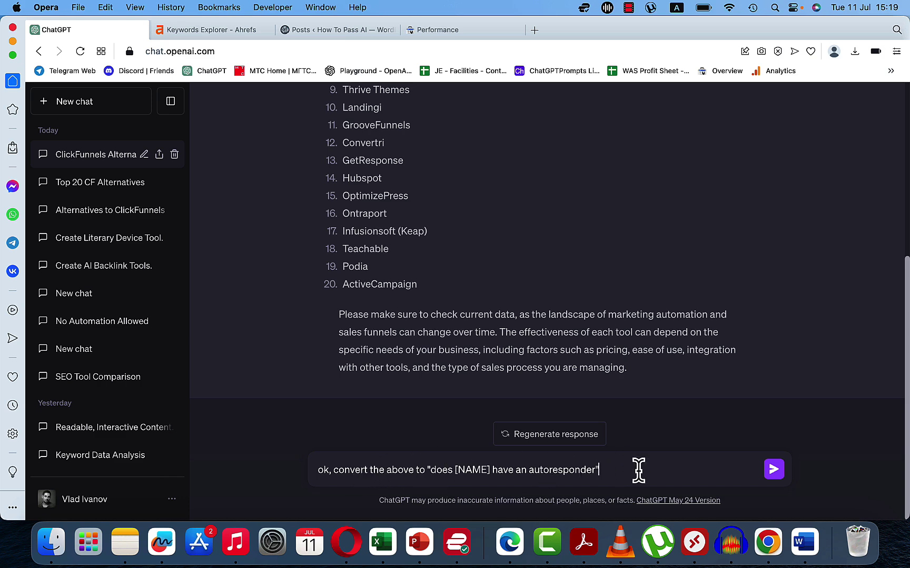
key("Return")
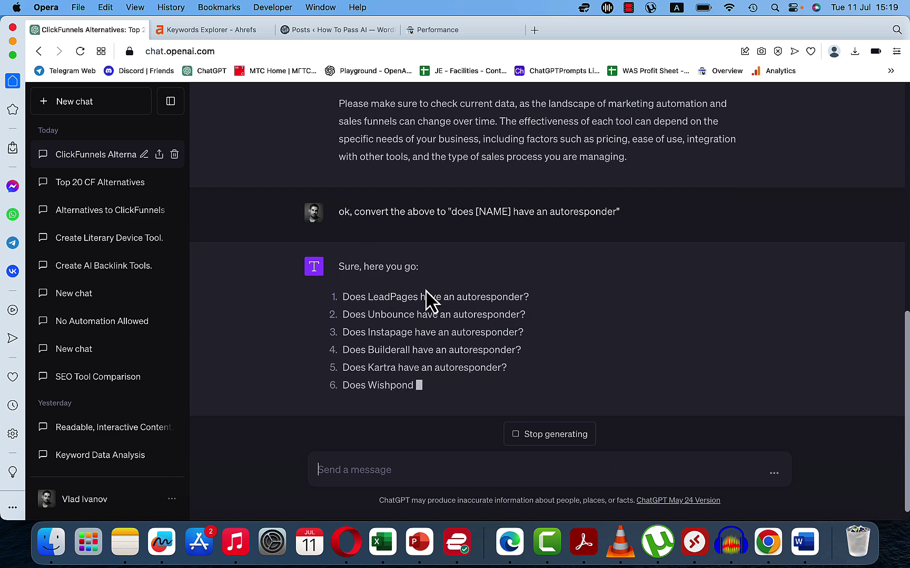
left_click(206, 29)
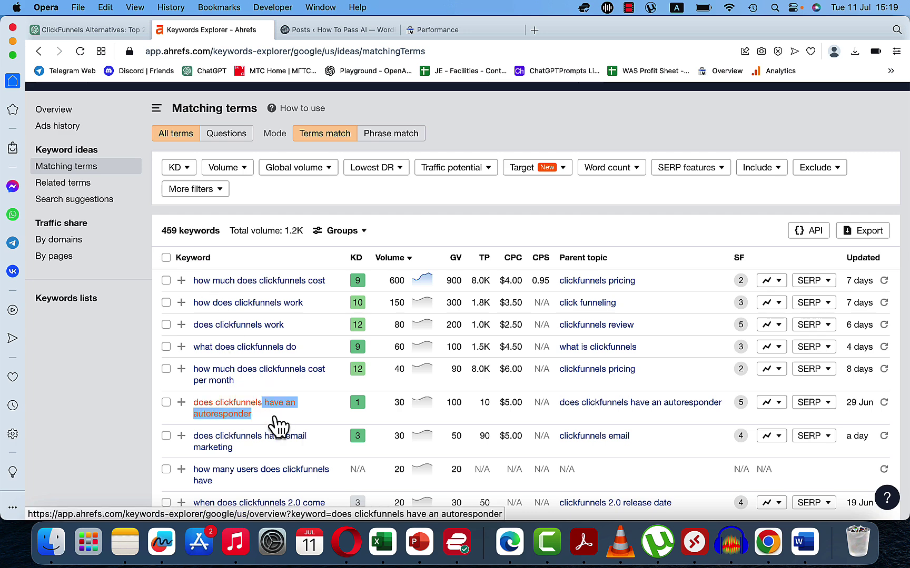
left_click(109, 30)
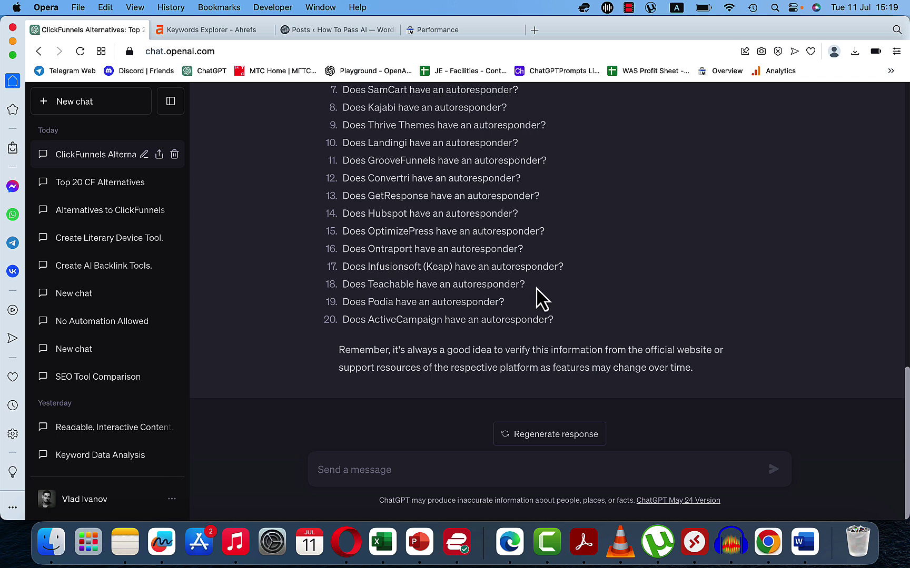
Step: Scroll back through the ChatGPT reply, then return to Ahrefs' 'does clickfunnels have an autoresponder' keyword
left_click(461, 35)
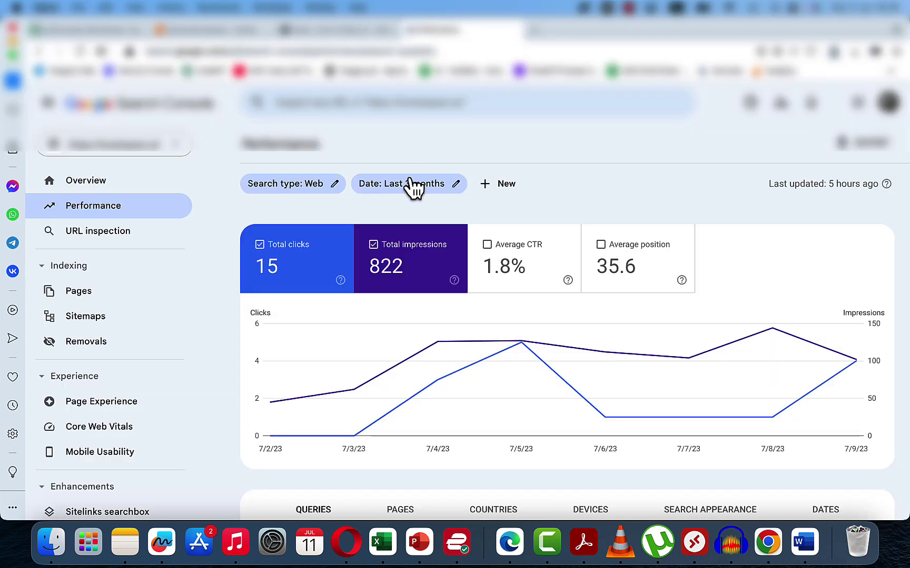
left_click(89, 30)
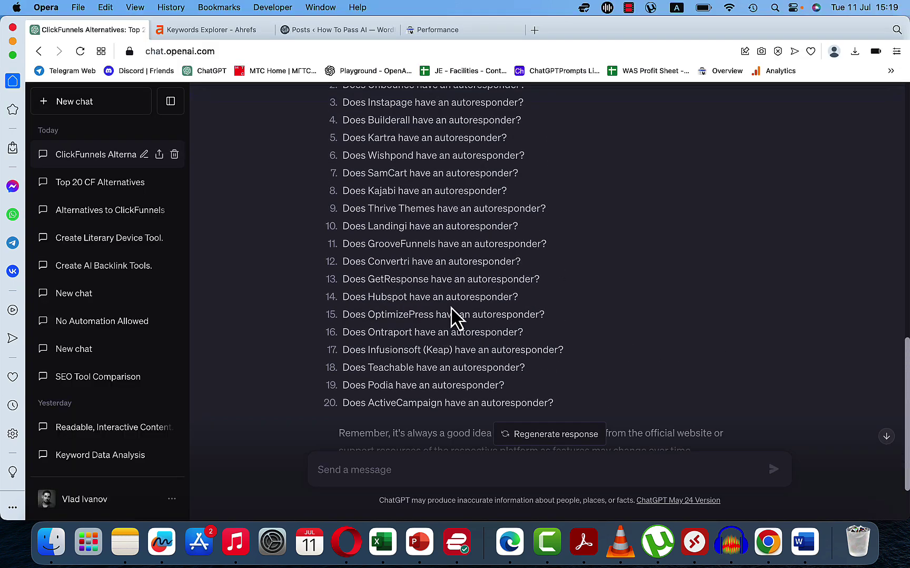
scroll(451, 307, "up", 15)
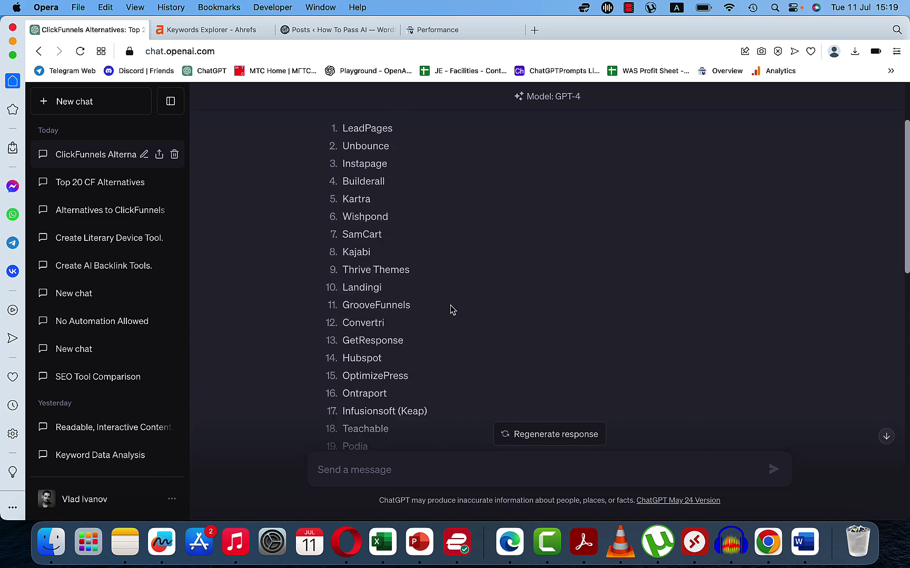
scroll(450, 309, "up", 3)
left_click(205, 30)
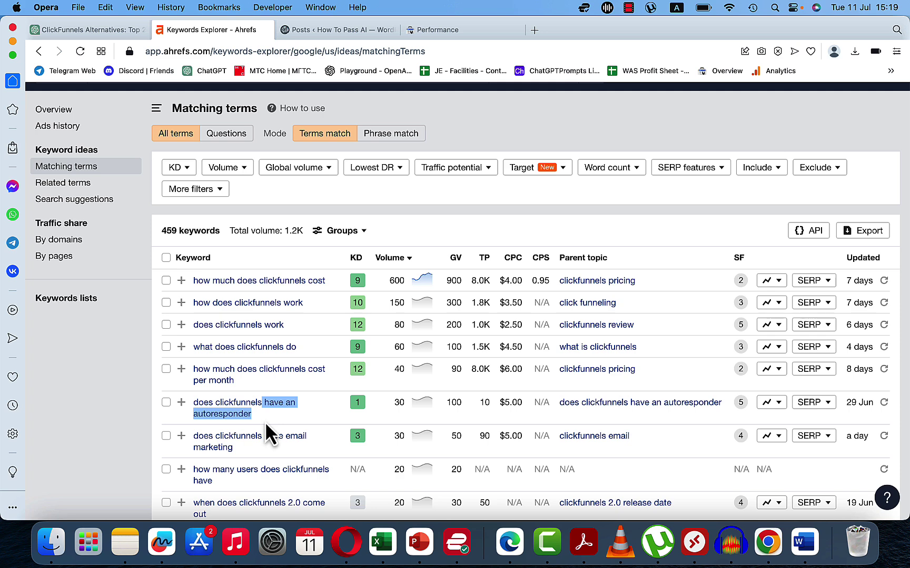
Step: Google 'does mailchimp go to spam' in a new tab and scroll the roughly 10,200,000 results
key("super+t")
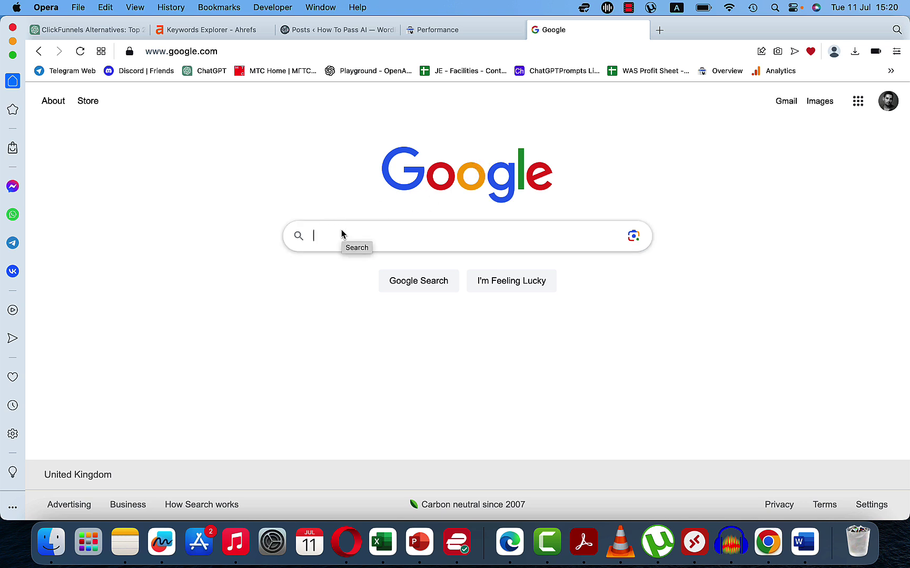
type("does")
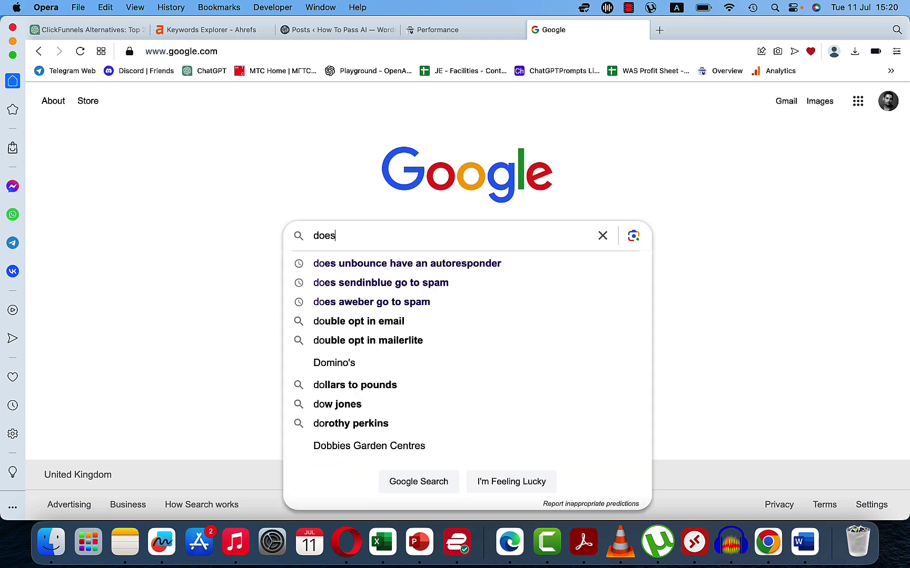
type(" mailchuum")
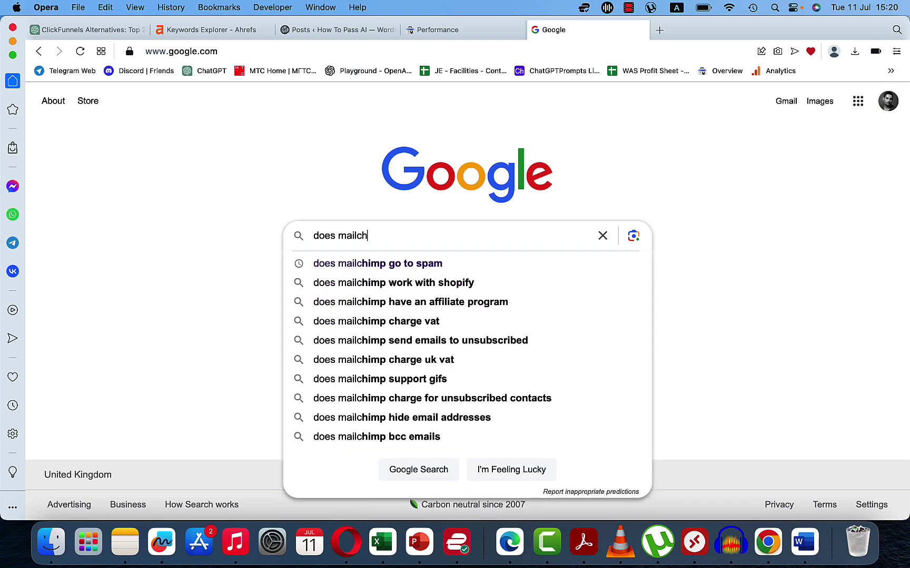
key("BackSpace")
key("BackSpace")
key("BackSpace")
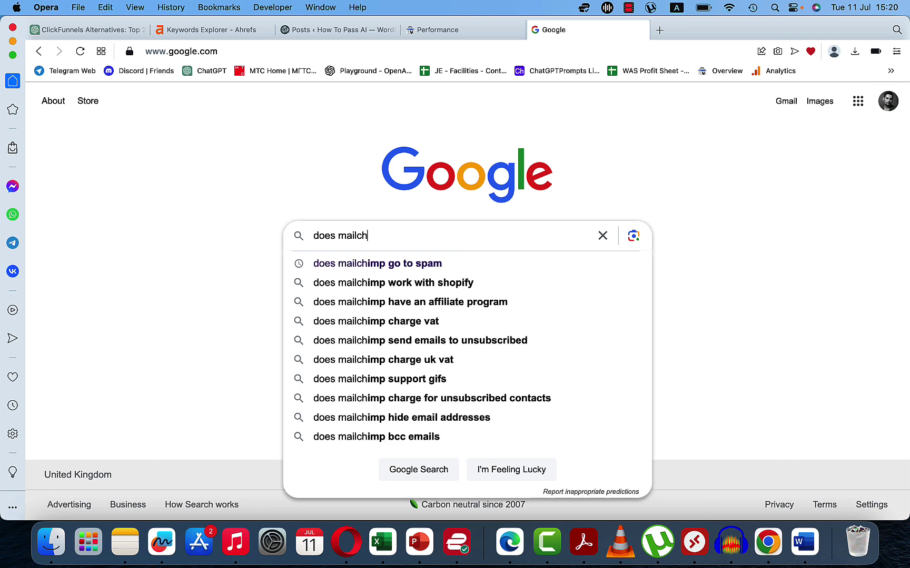
type("imp")
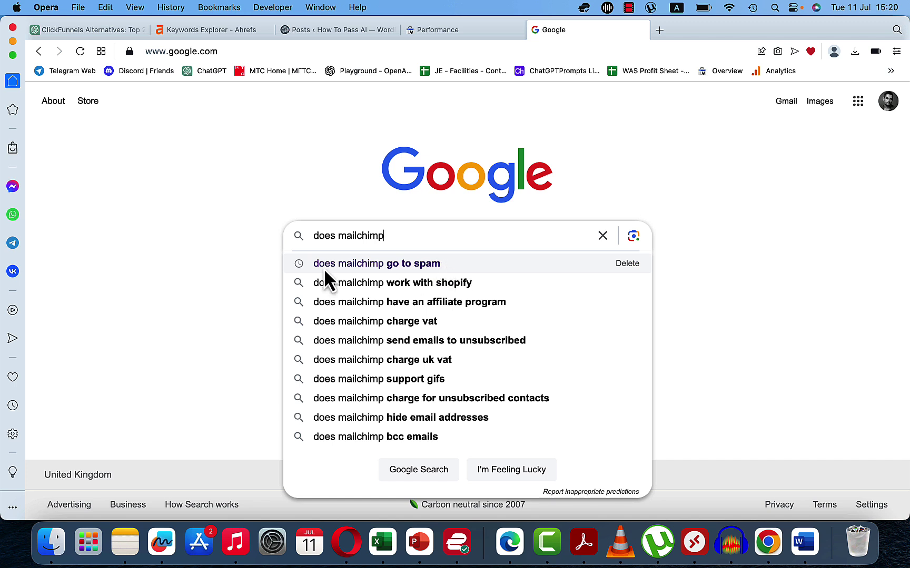
left_click(436, 263)
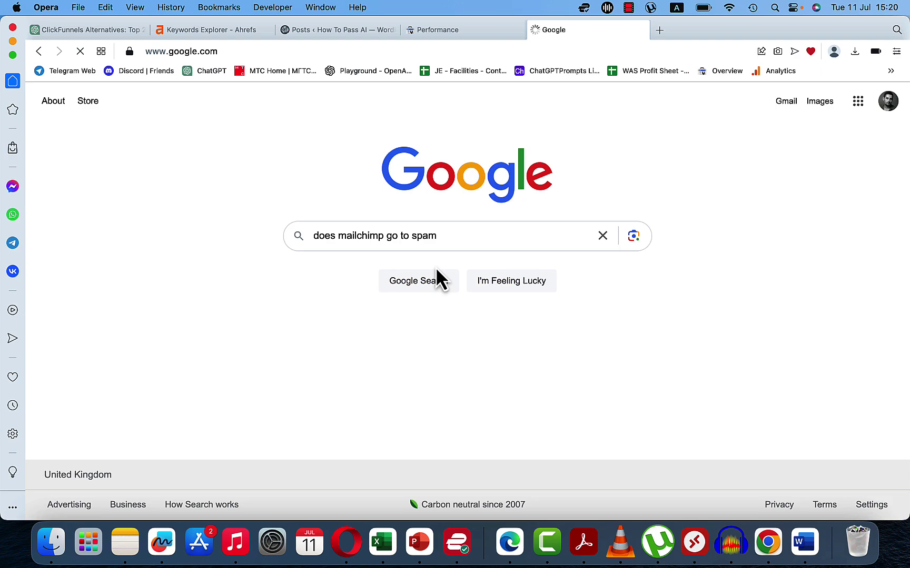
scroll(372, 273, "down", 10)
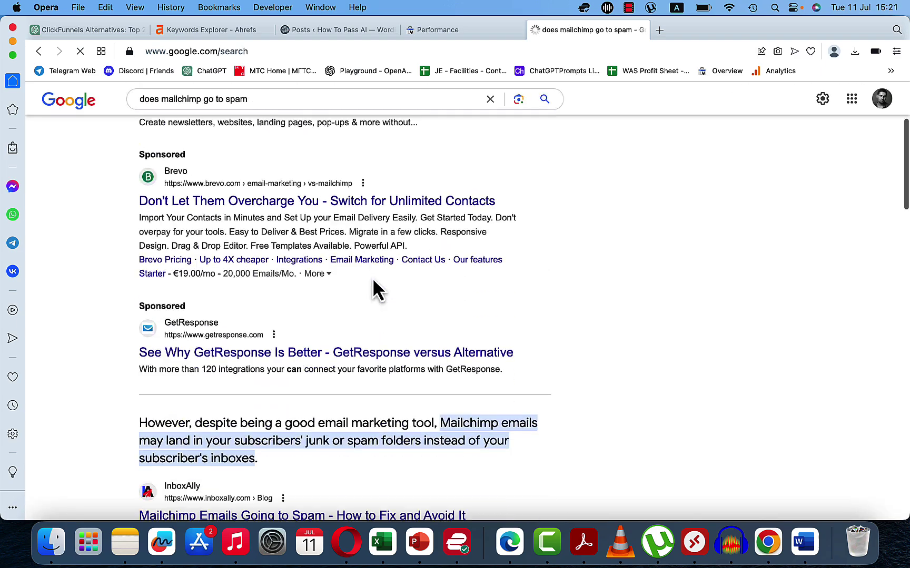
scroll(372, 278, "up", 10)
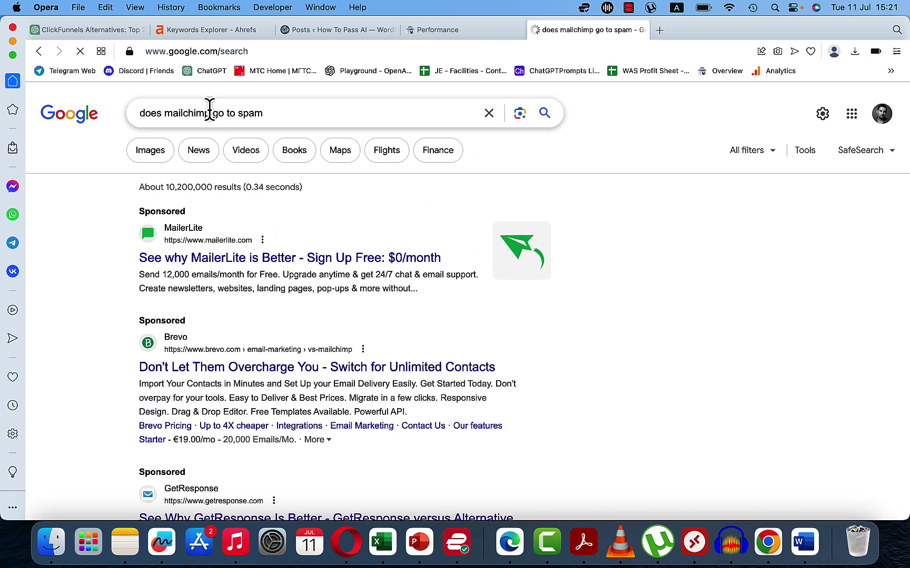
left_click(265, 112)
Step: Send 'list top-20 Mailchimp alternatives' to GPT-4 in the ClickFunnels alternatives chat
left_click(113, 31)
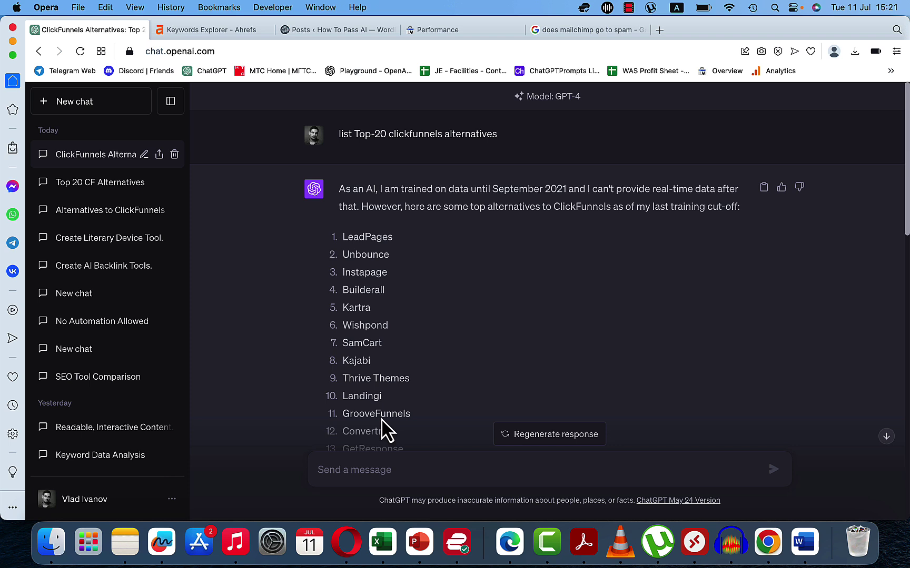
type("list ")
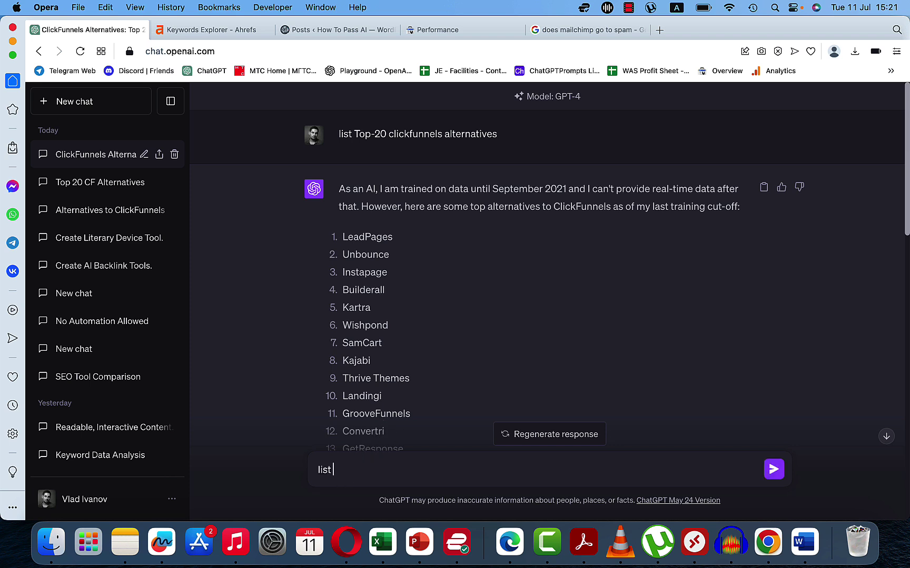
type("top-20 Mailchimp laternativ")
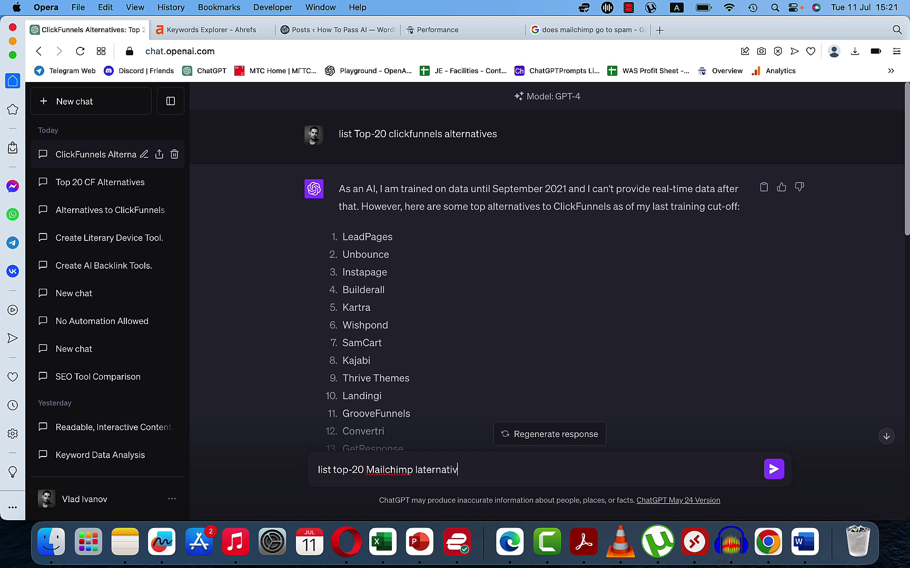
type("es")
key("Return")
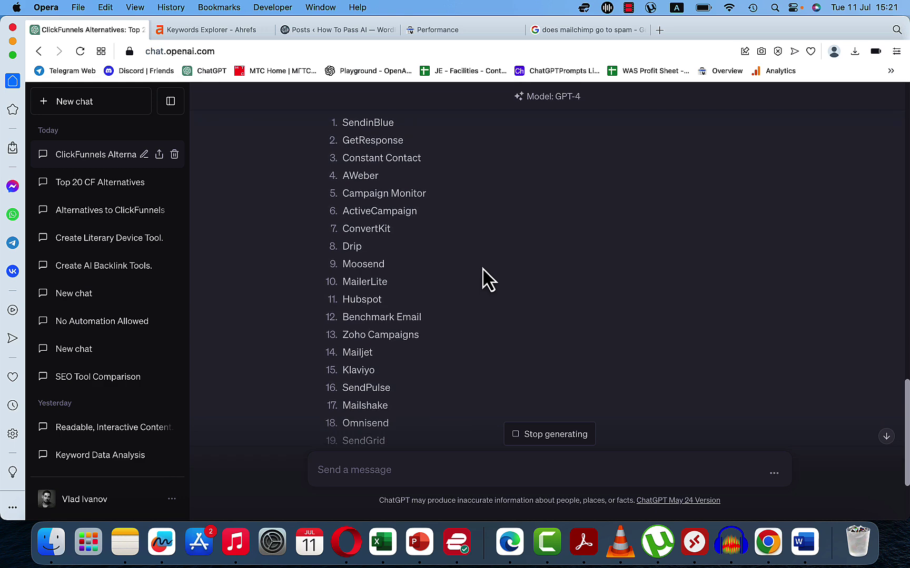
Step: Resend the convert prompt with 'go to spam' replacing 'have an autoresponder' to get 'Does [NAME] go to spam?' questions
scroll(478, 281, "down", 3)
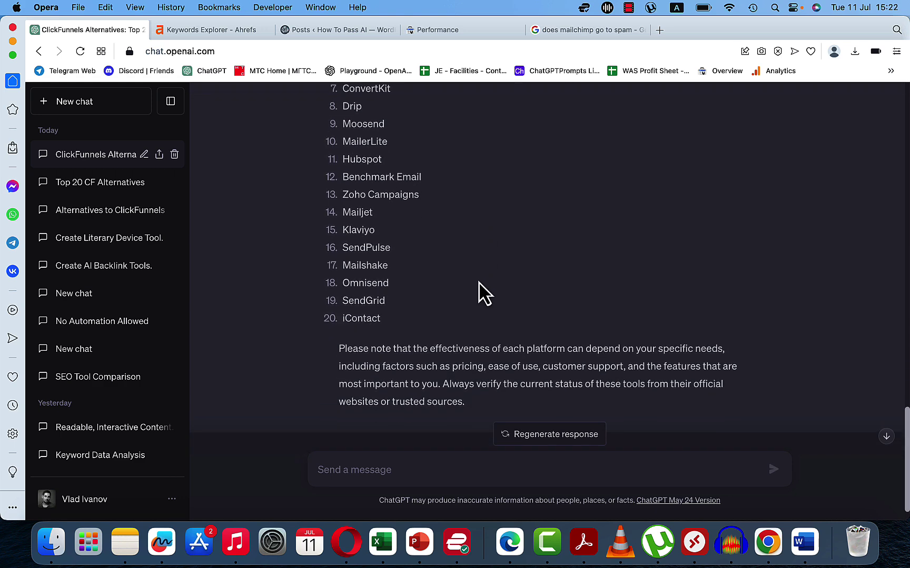
type("ok, convert the above to \"does [NAME] have an autoresponder\"")
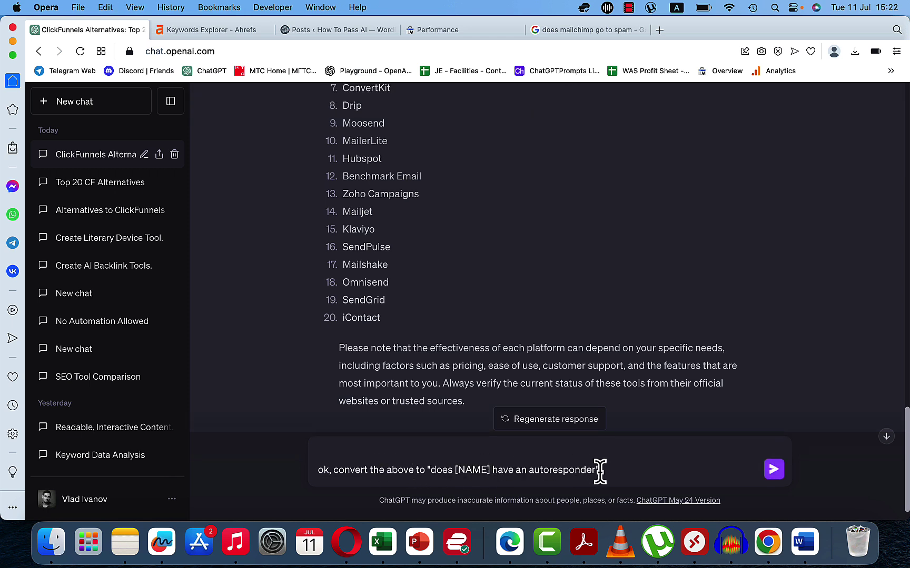
left_click_drag(598, 470, 493, 469)
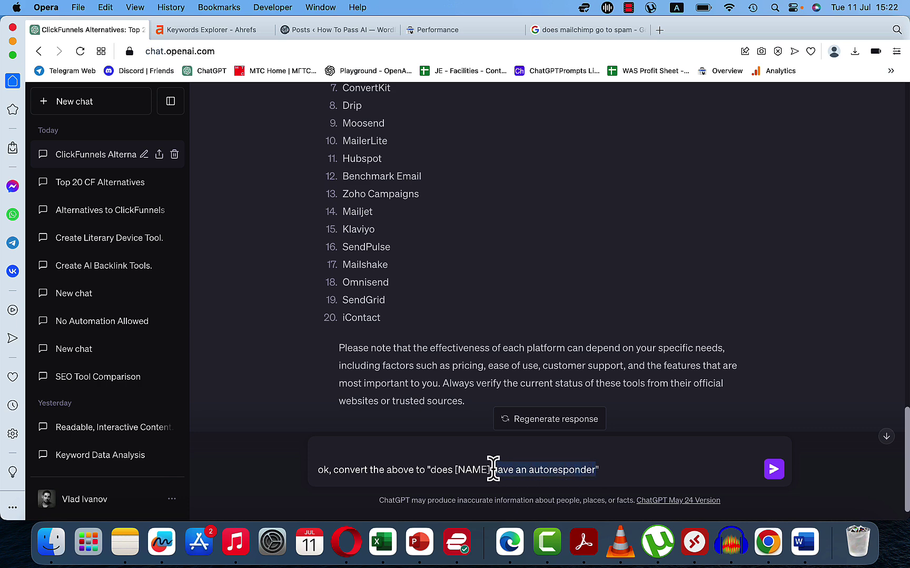
type("go to")
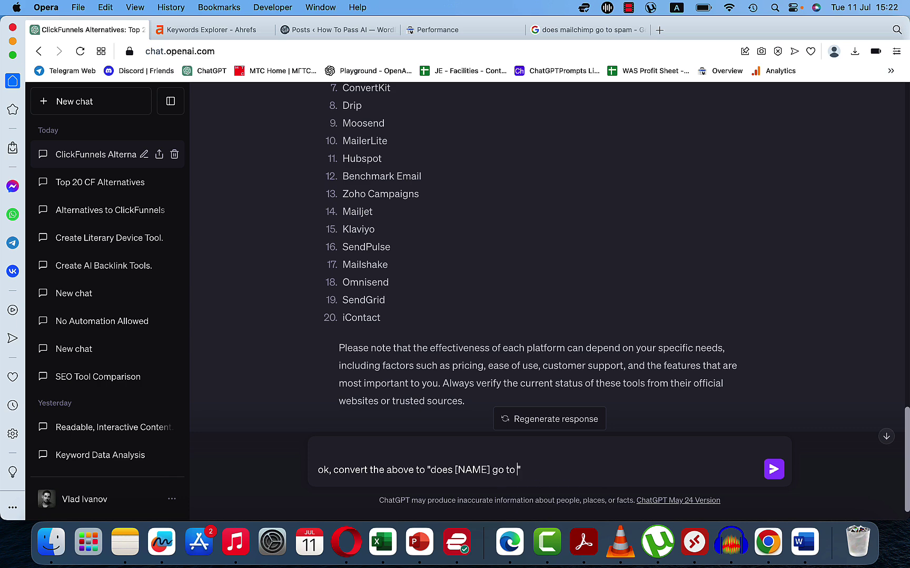
type(" spam")
key("Return")
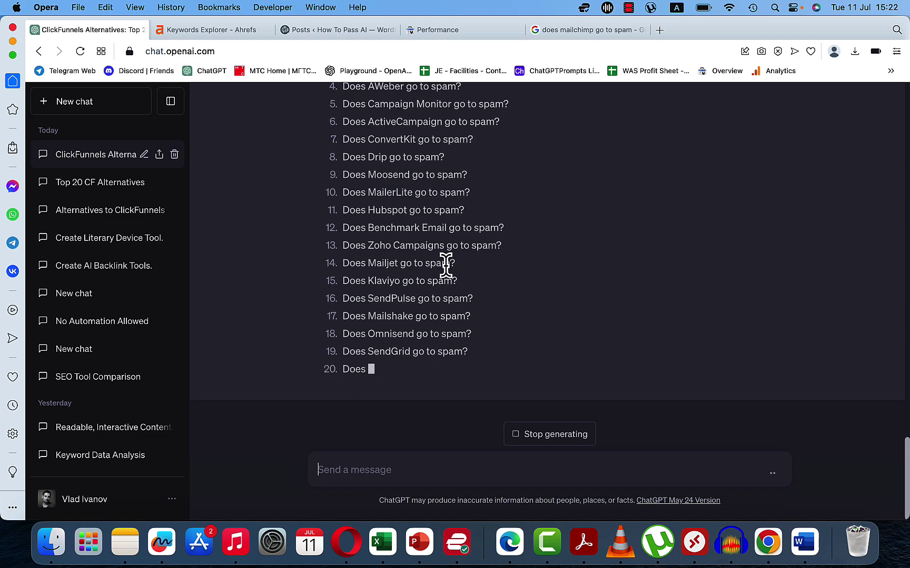
Step: Scroll through Ahrefs' 34 matching terms for 'does mailchip', all at 0–10 search volume
left_click(227, 30)
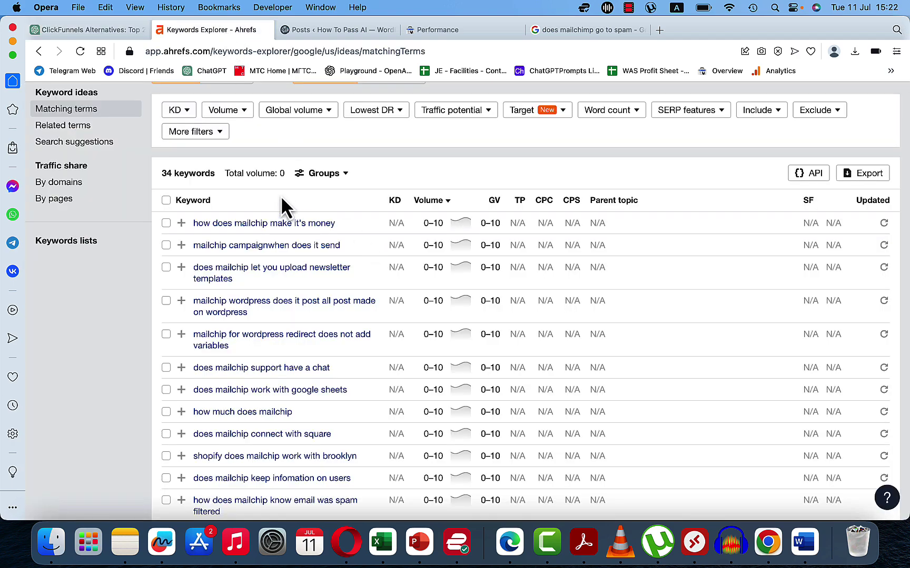
scroll(280, 195, "up", 2)
scroll(247, 229, "down", 4)
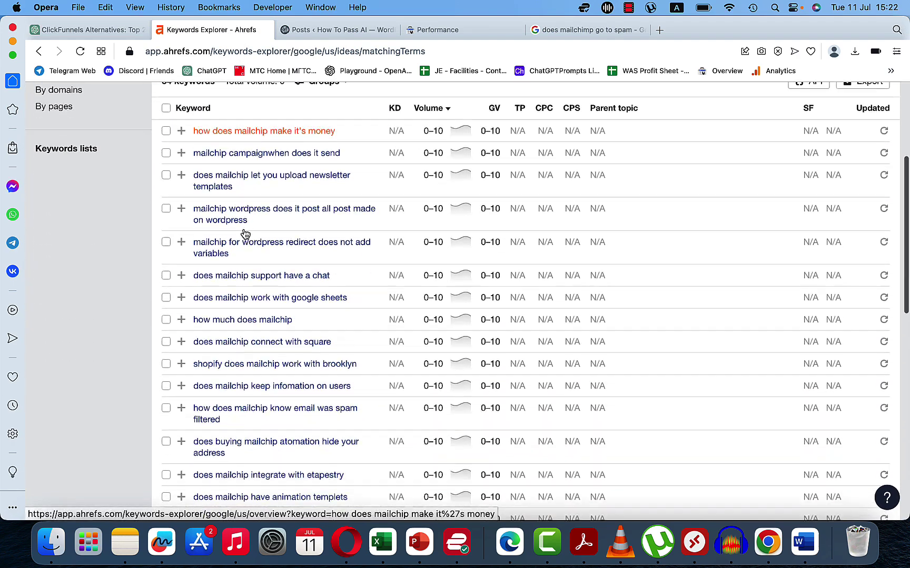
scroll(244, 234, "down", 4)
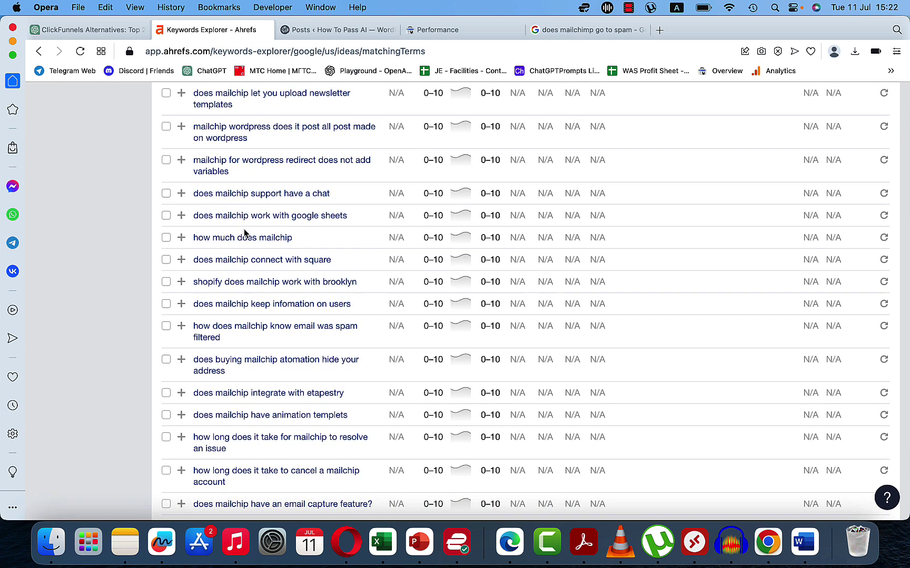
scroll(245, 233, "down", 3)
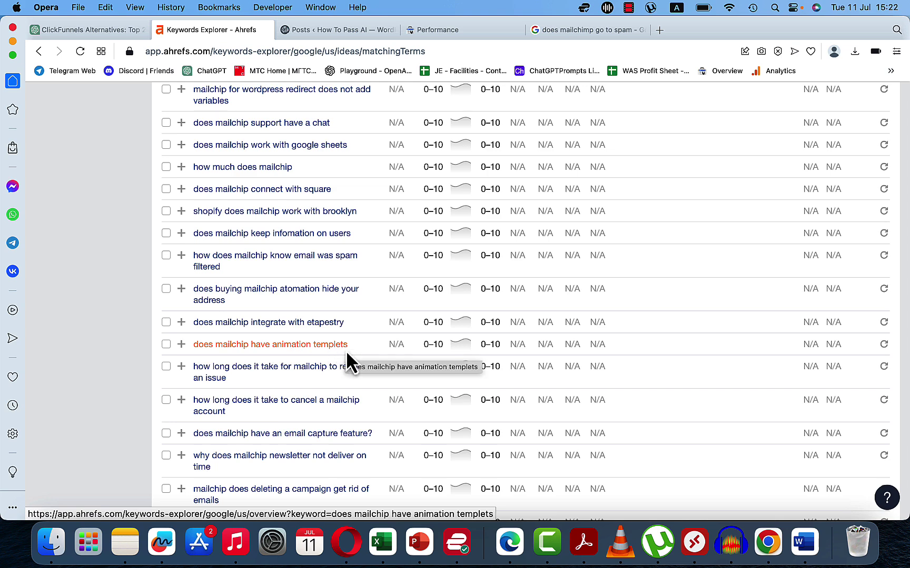
scroll(302, 339, "down", 3)
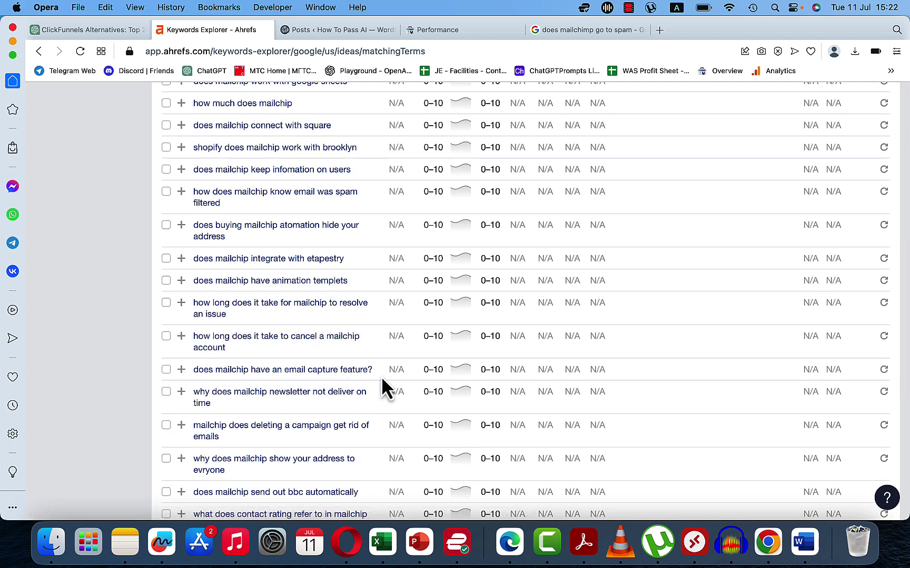
scroll(331, 344, "up", 15)
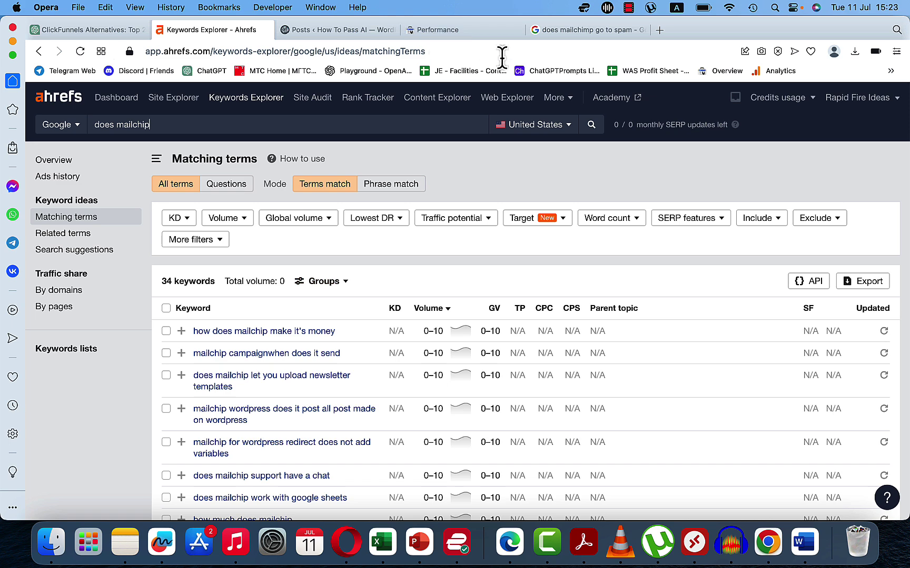
Step: Load the Perplexity AI site in a new browser tab
left_click(660, 30)
type("p")
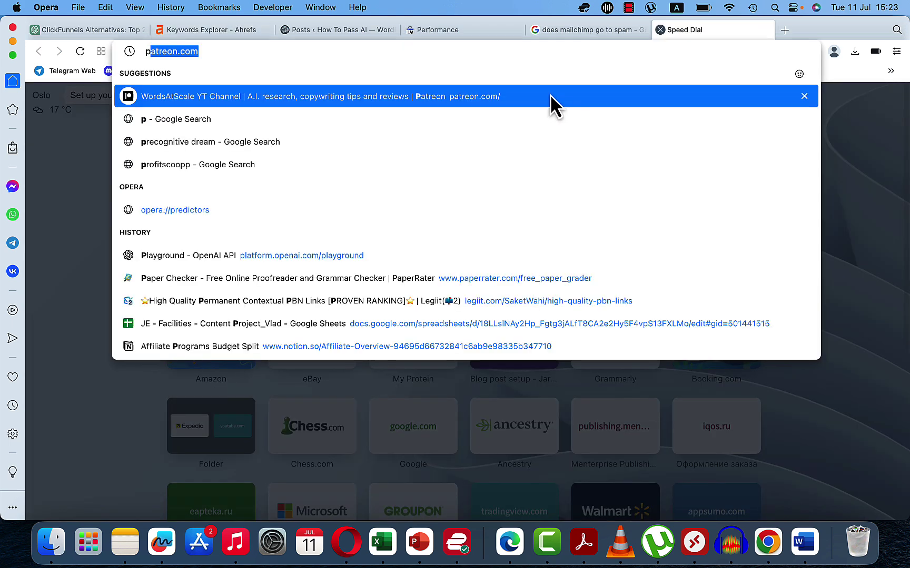
key("Return")
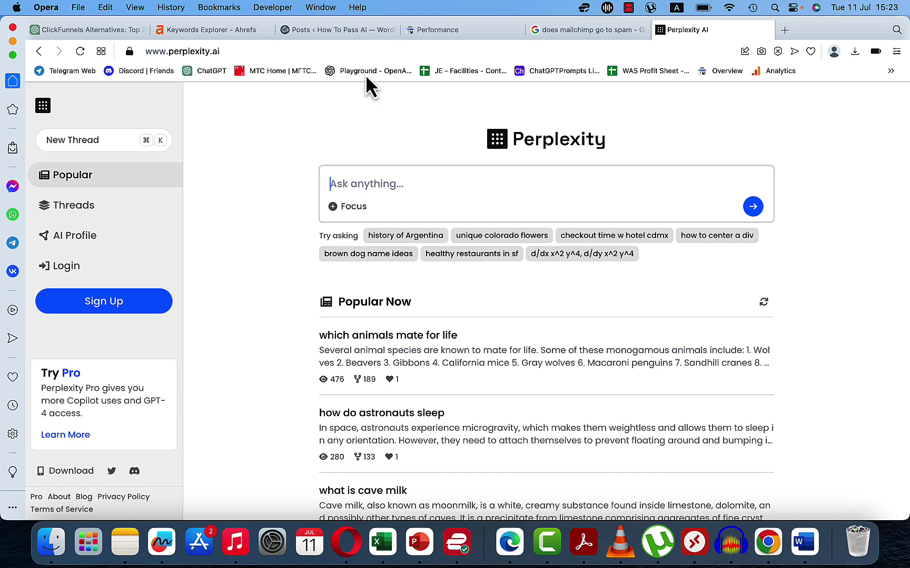
Step: Ask Perplexity 'does mailchimp go to spam' in place of the old prompt
type("ok, convert the above to \"does [NAME] have an autoresponder\"")
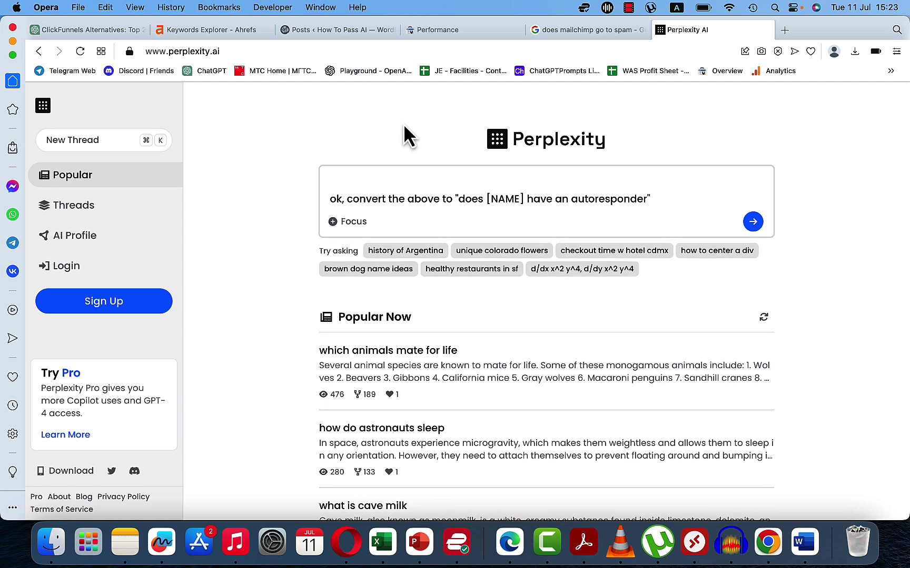
key("super+a")
key("BackSpace")
type("doe")
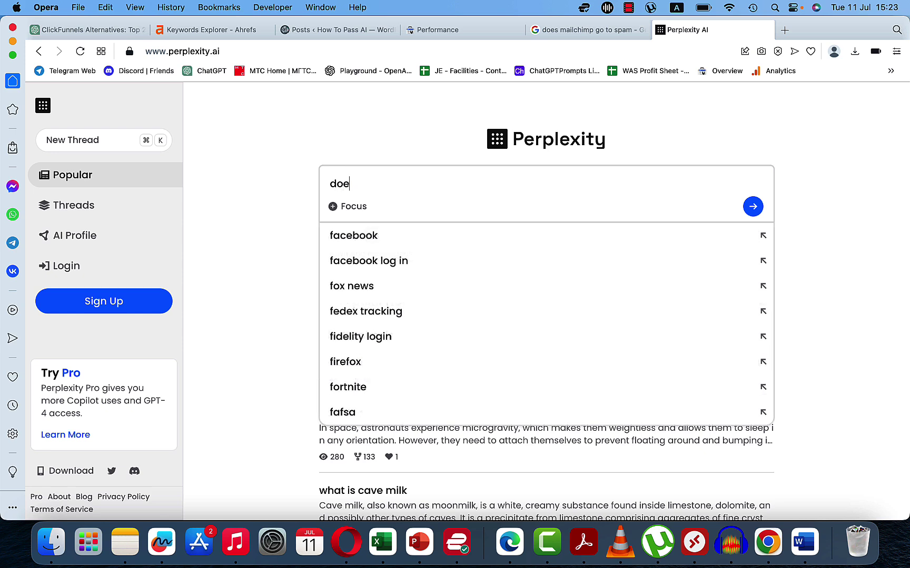
type("s mailchimp gop")
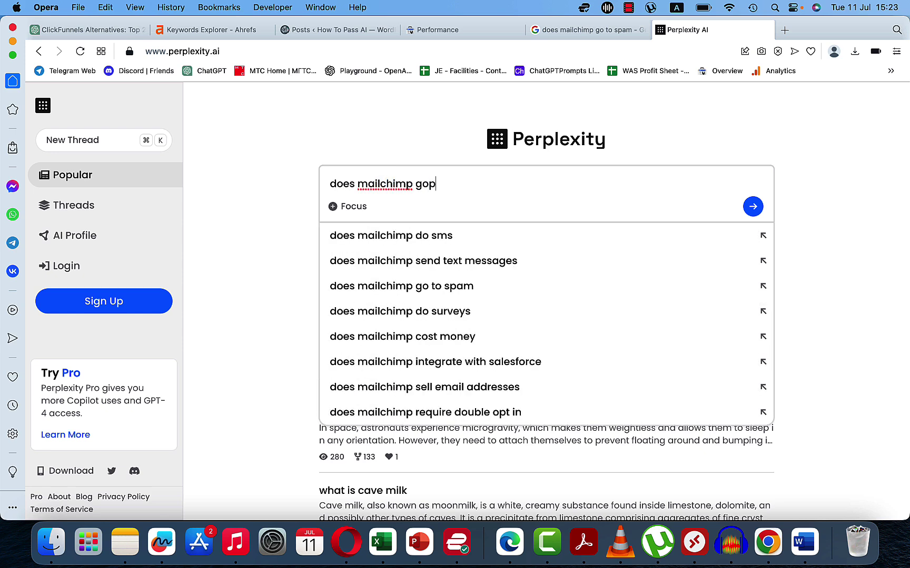
key("BackSpace")
type("to")
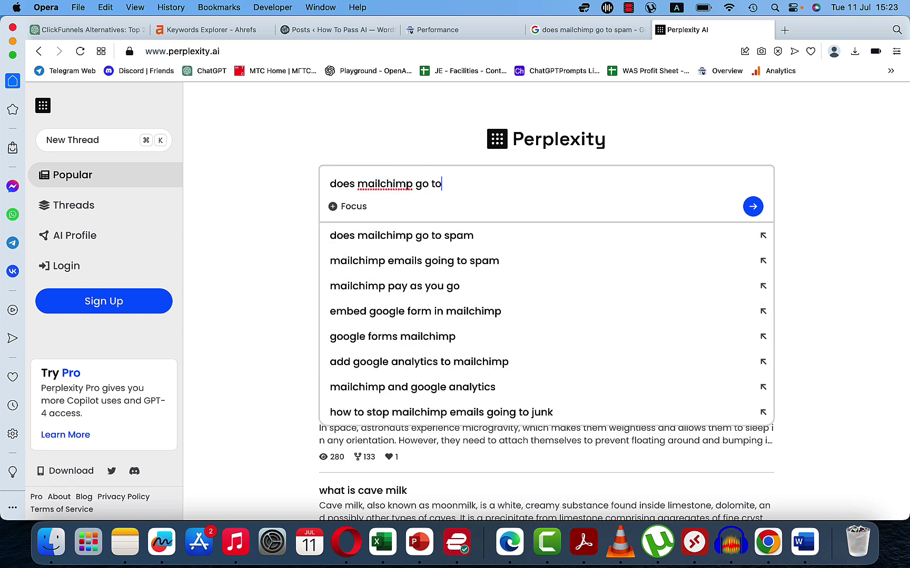
type(" spam")
key("Return")
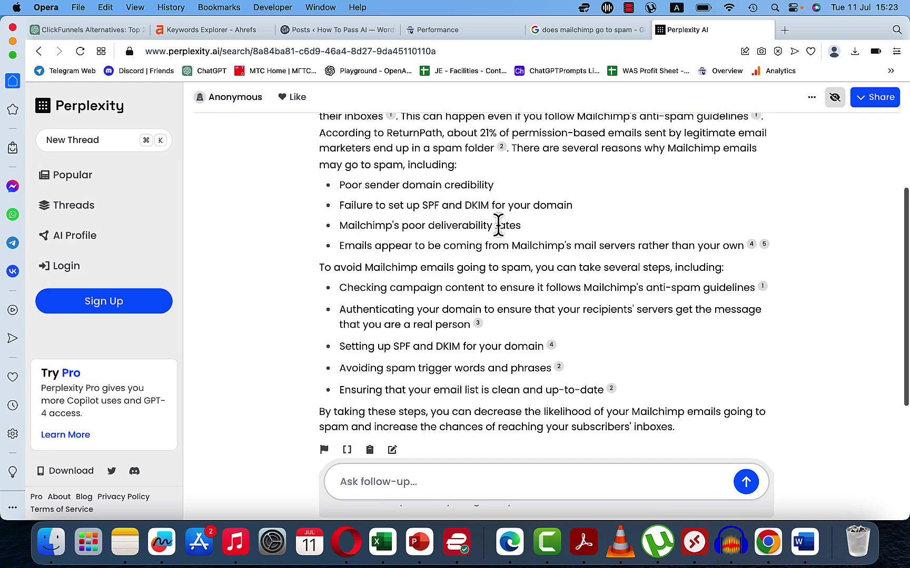
Step: Select the Perplexity answer, then start a new ChatGPT chat on GPT-4
left_click_drag(335, 229, 136, 76)
left_click(89, 30)
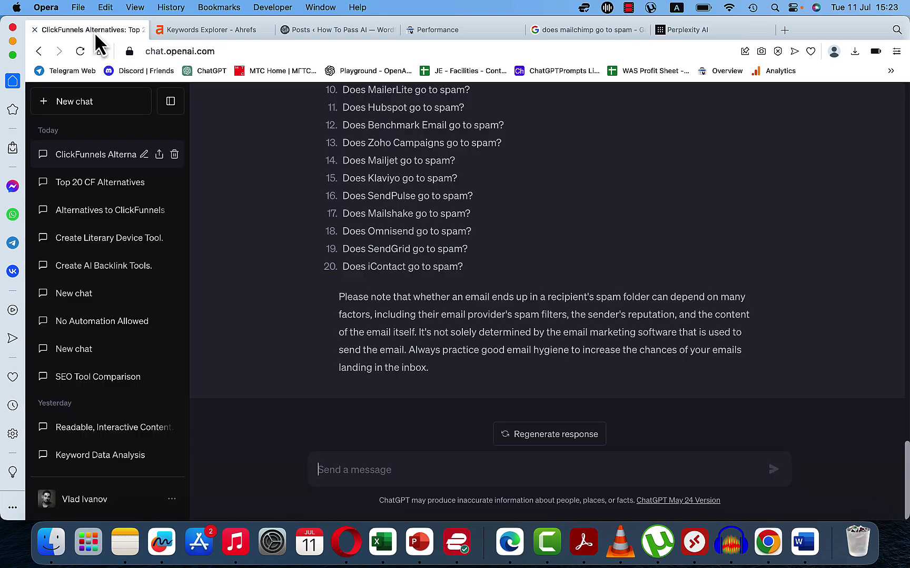
left_click(120, 108)
left_click(585, 113)
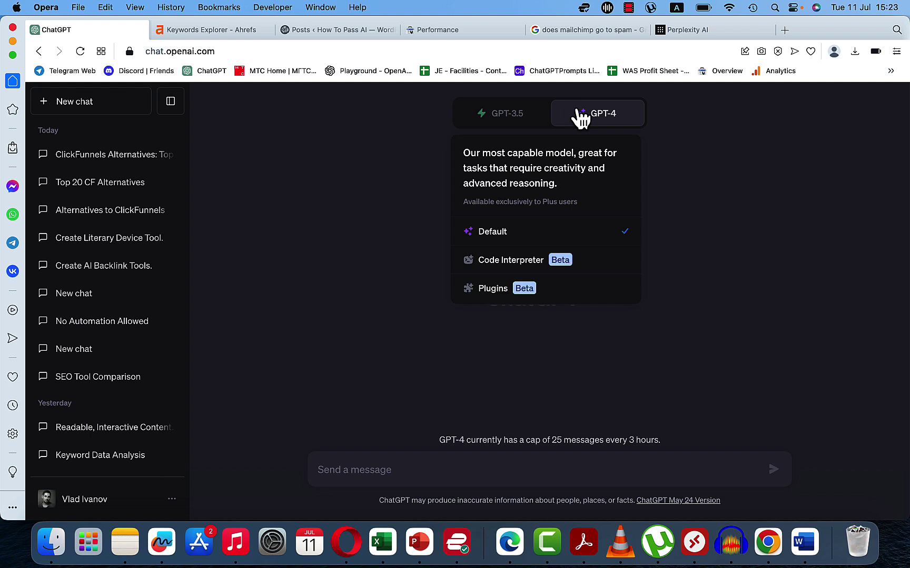
Step: Ask GPT-4 to write an article on 'does Mailchimp go to spam' using the pasted answer
type("write me an article around")
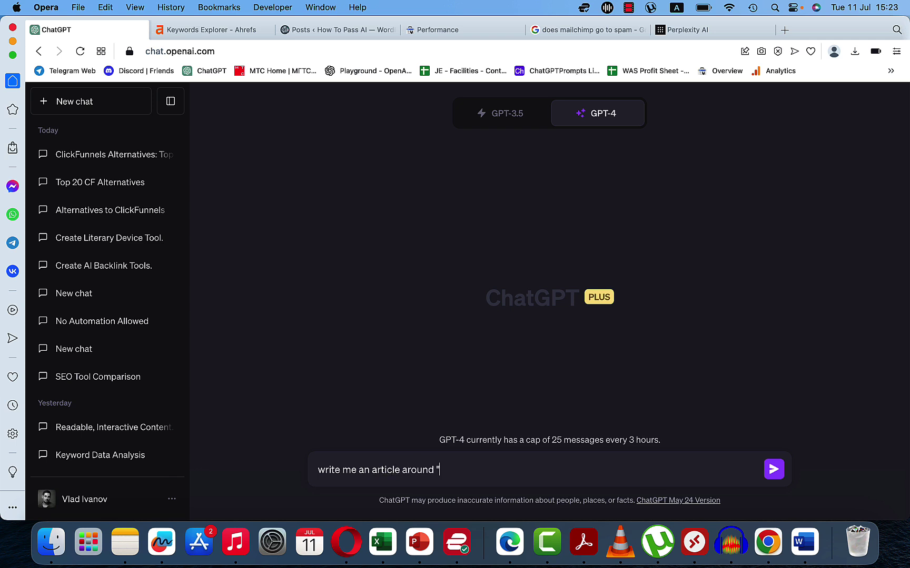
type("deos Mail")
type("chimp go to spa,m")
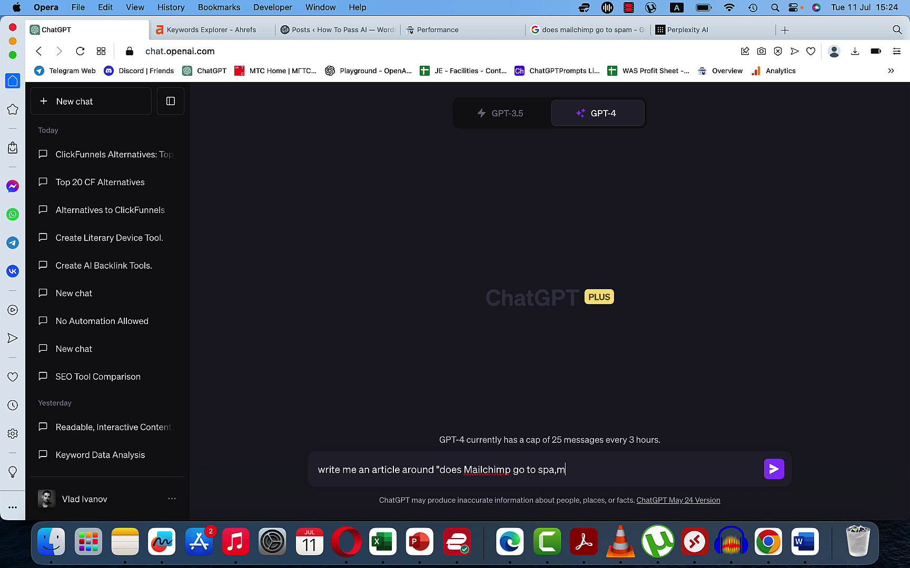
key("BackSpace")
key("BackSpace")
type("m\" and use the below info")
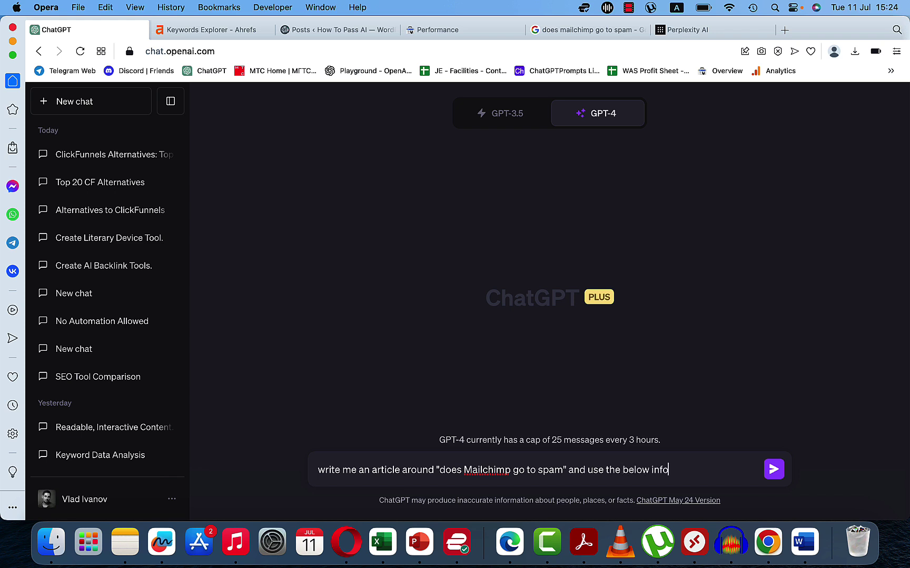
type("rma")
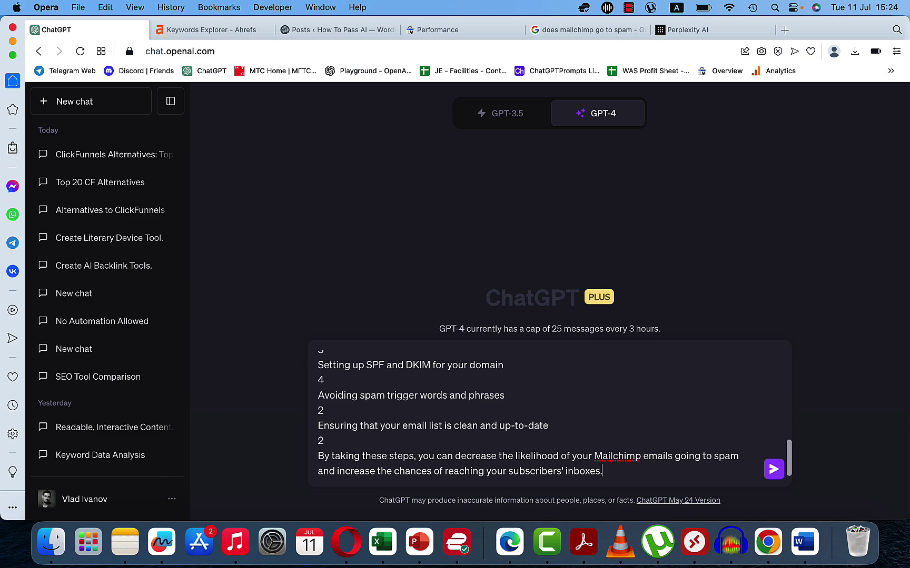
key("Return")
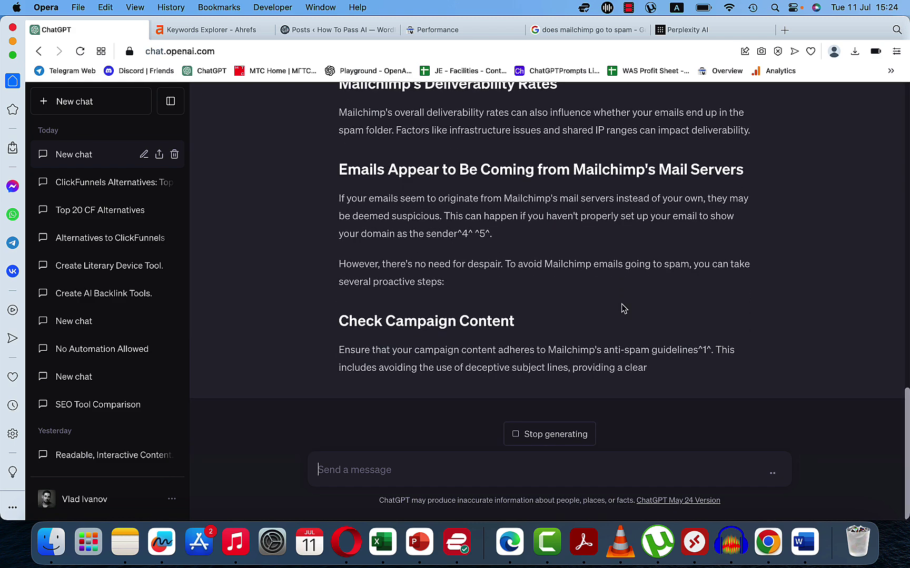
Step: Review the Perplexity answer about missing SPF/DKIM and avoiding spam folders
left_click(680, 31)
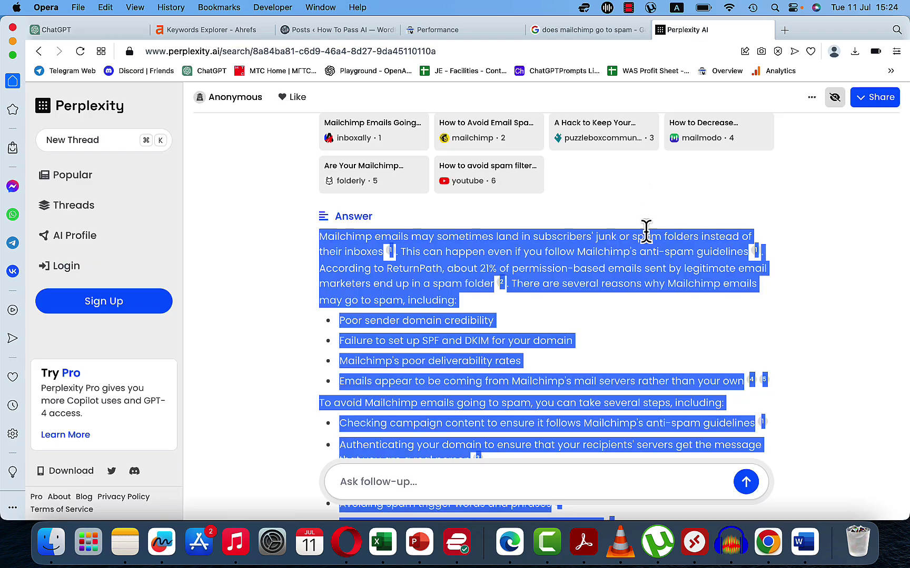
scroll(645, 231, "down", 3)
left_click(648, 250)
scroll(648, 250, "down", 3)
scroll(648, 248, "up", 3)
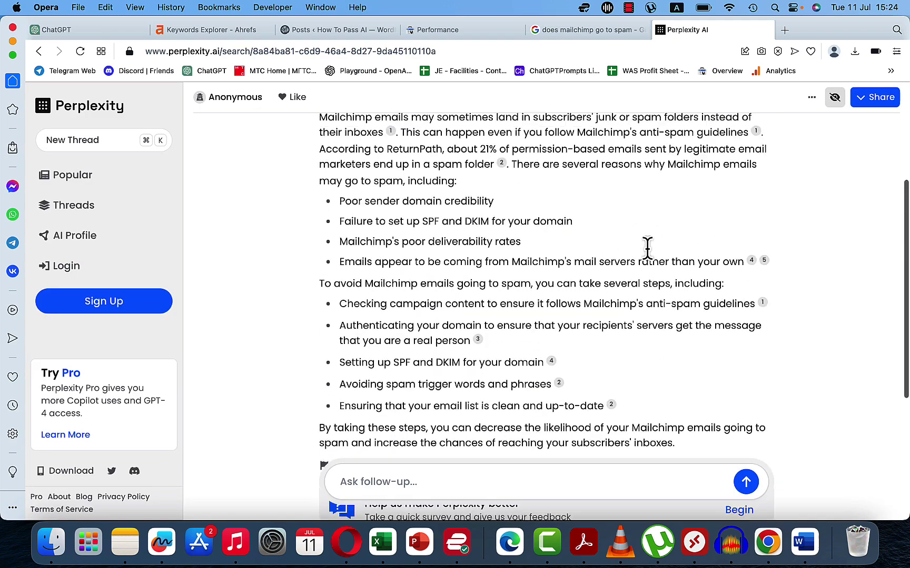
scroll(647, 247, "up", 1)
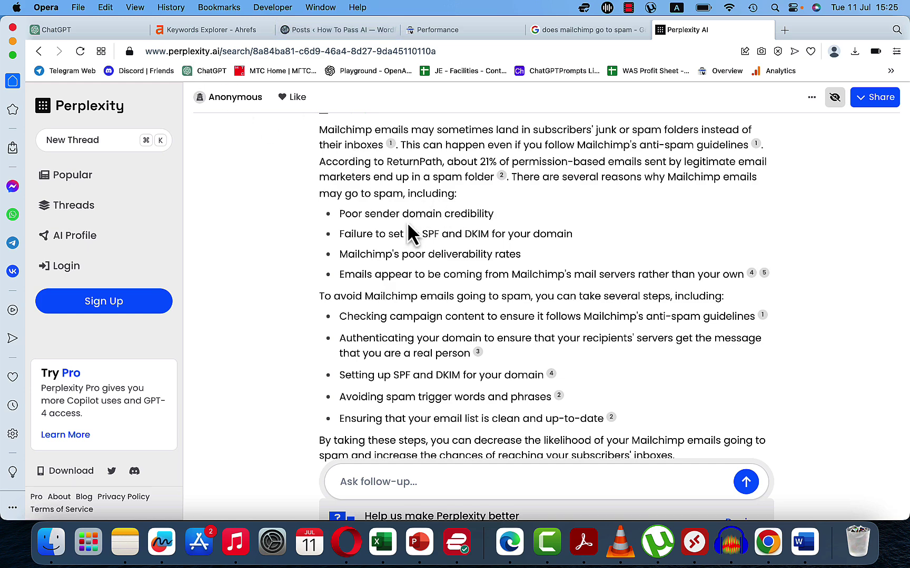
Step: Scroll through the completed 'Does Mailchimp Go to Spam?' article down to its closing summary
left_click(122, 30)
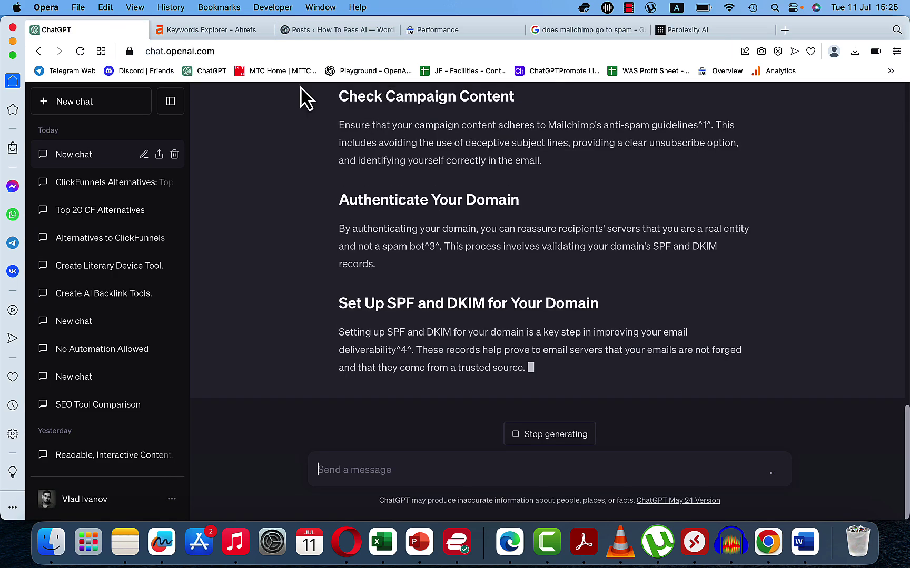
scroll(488, 217, "up", 5)
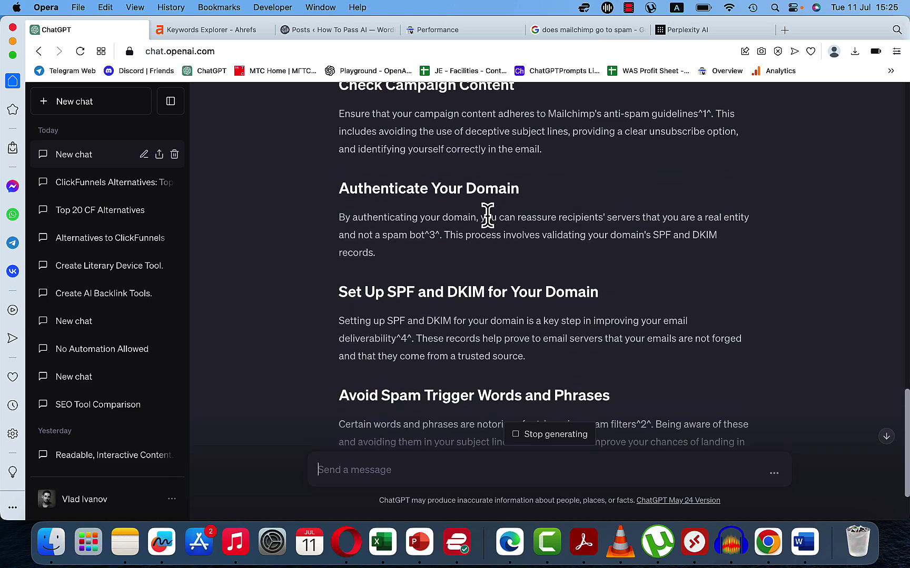
scroll(570, 256, "up", 4)
scroll(570, 255, "down", 7)
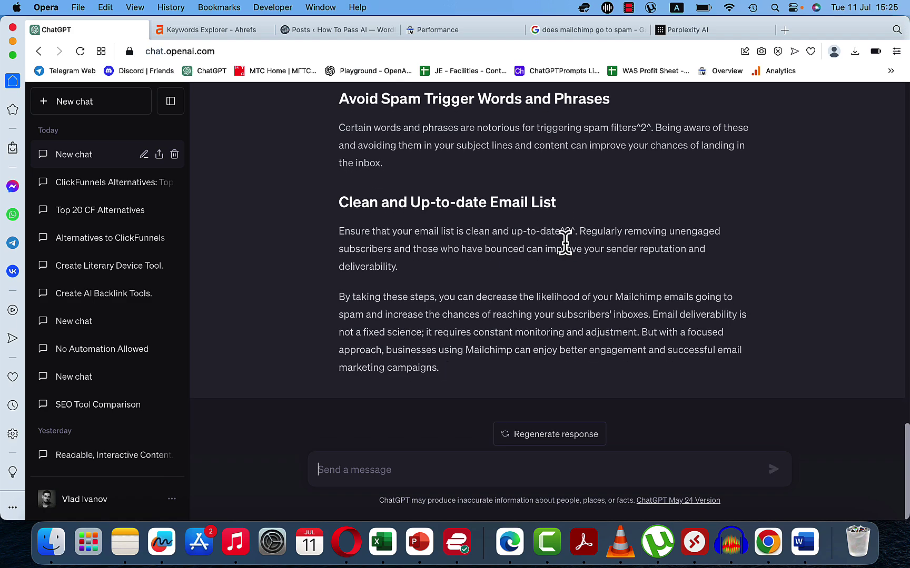
scroll(568, 294, "up", 20)
scroll(568, 280, "down", 10)
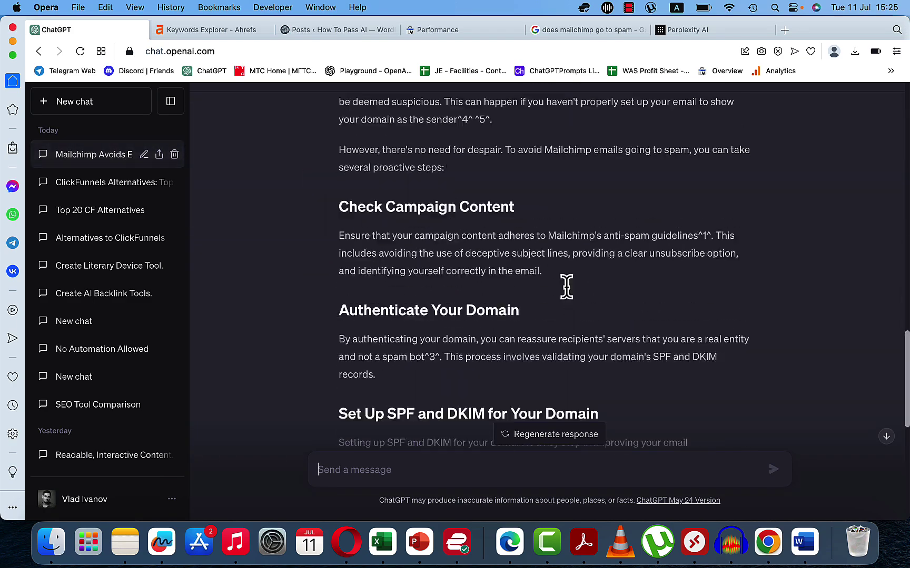
scroll(566, 287, "down", 10)
Step: Ask GPT-4 to 'add and FAQ section to the above'
left_click(372, 469)
type("add and FAQ section to th")
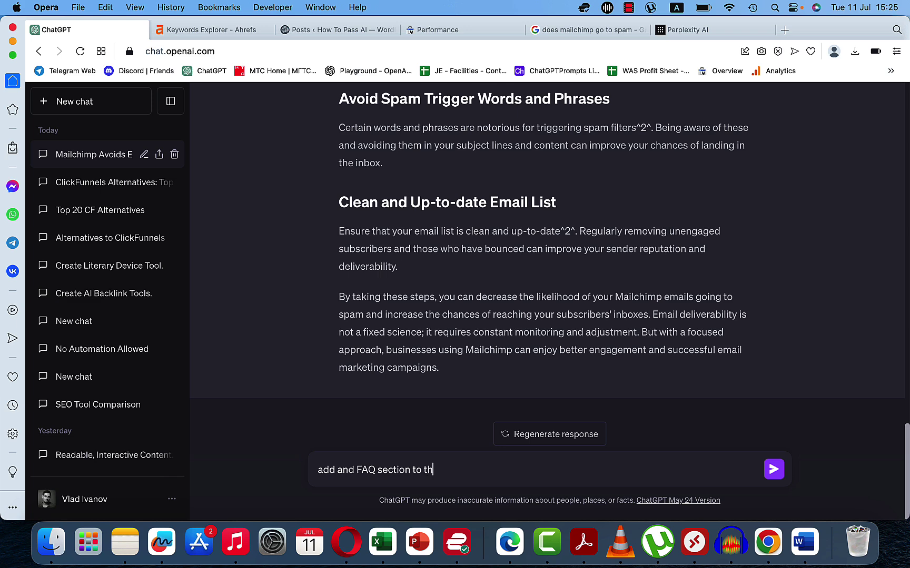
type("e above")
key("Return")
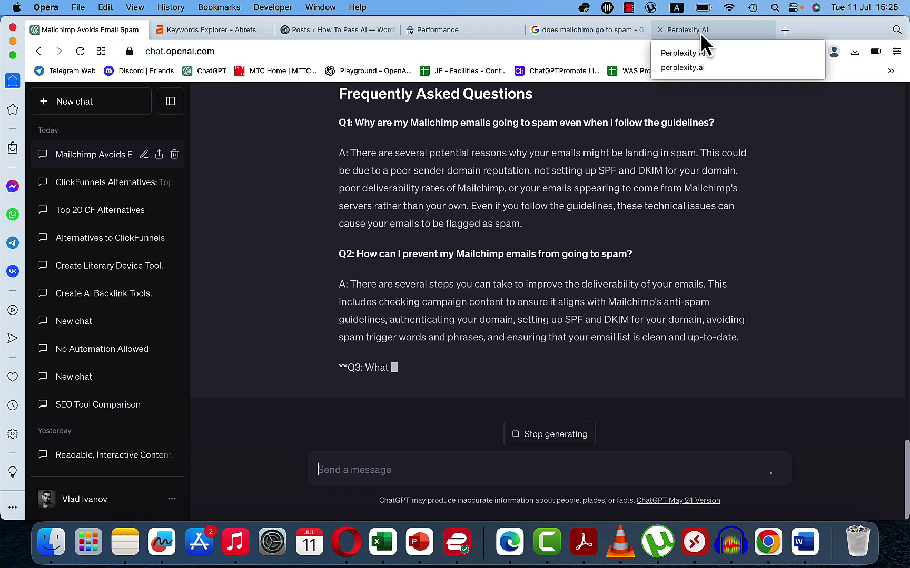
Step: Recheck the Perplexity answer, then review the generated five-question FAQ section
left_click(700, 33)
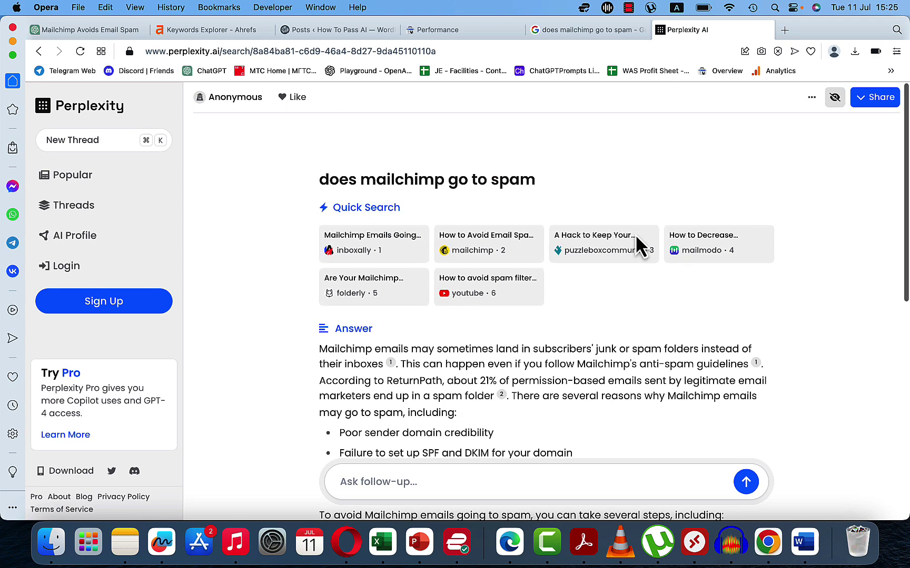
scroll(631, 242, "down", 2)
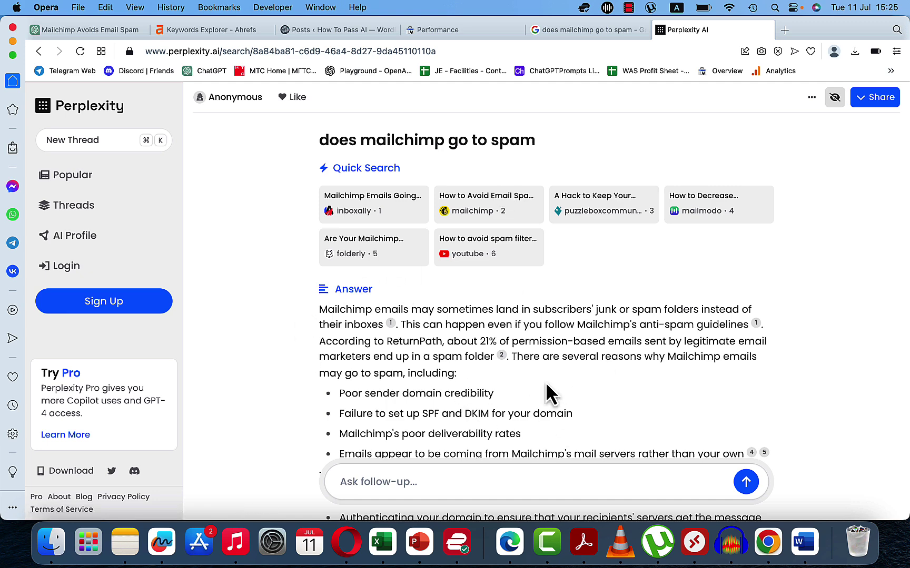
left_click(100, 33)
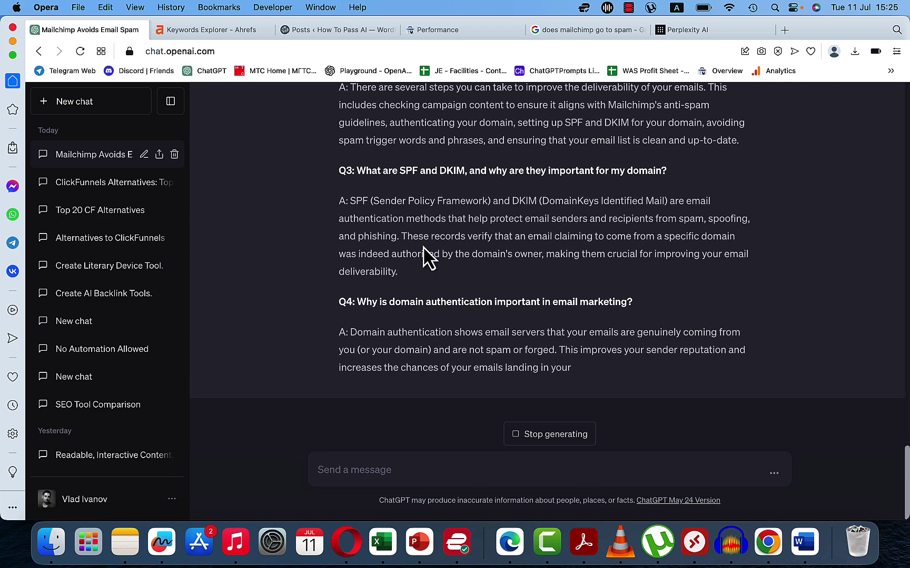
scroll(426, 251, "up", 5)
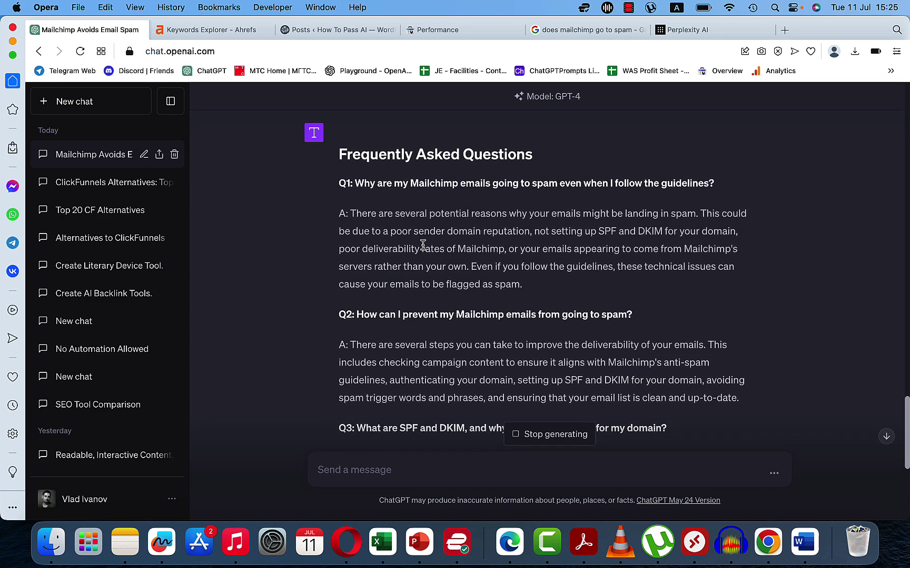
scroll(425, 251, "down", 5)
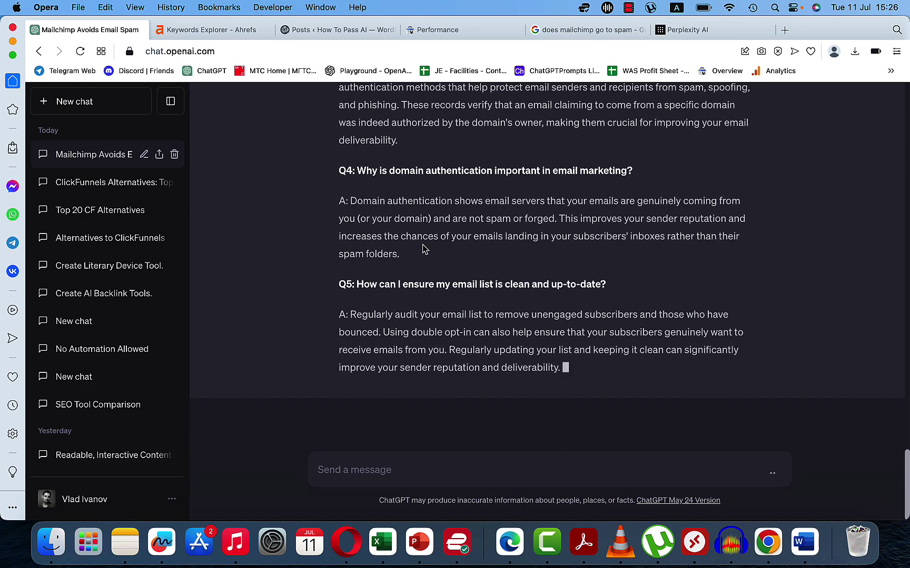
scroll(423, 248, "up", 5)
scroll(422, 245, "up", 2)
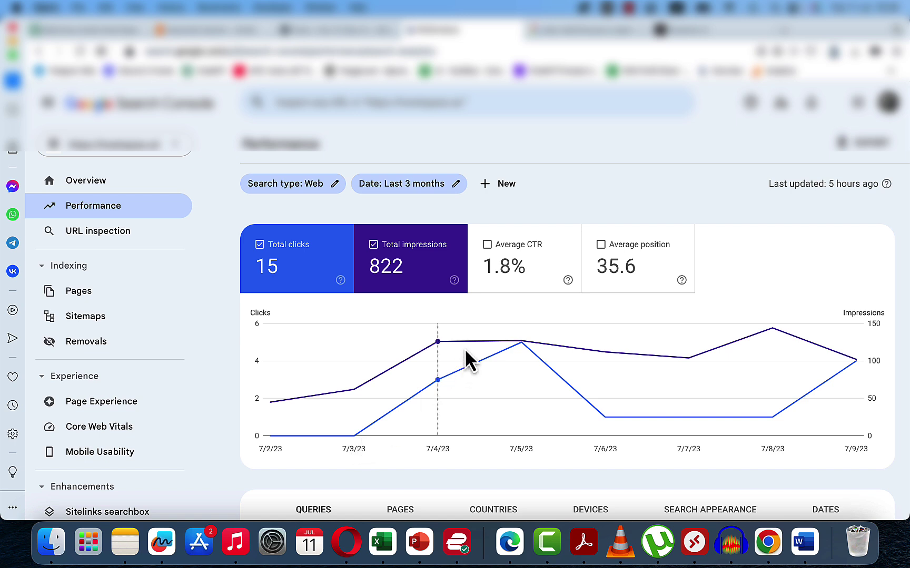
Step: Read daily clicks and impressions from the Performance chart (15 clicks, 822 impressions total)
mouse_move(440, 343)
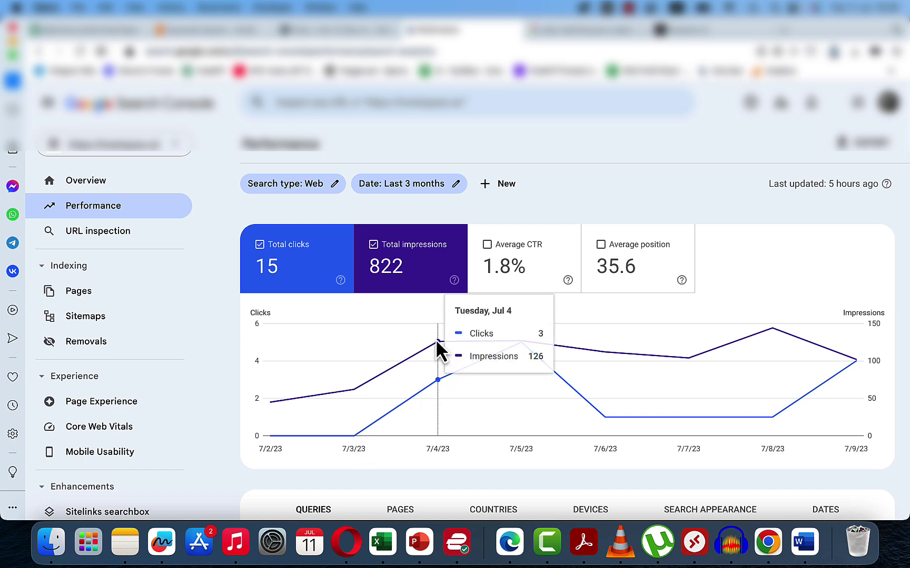